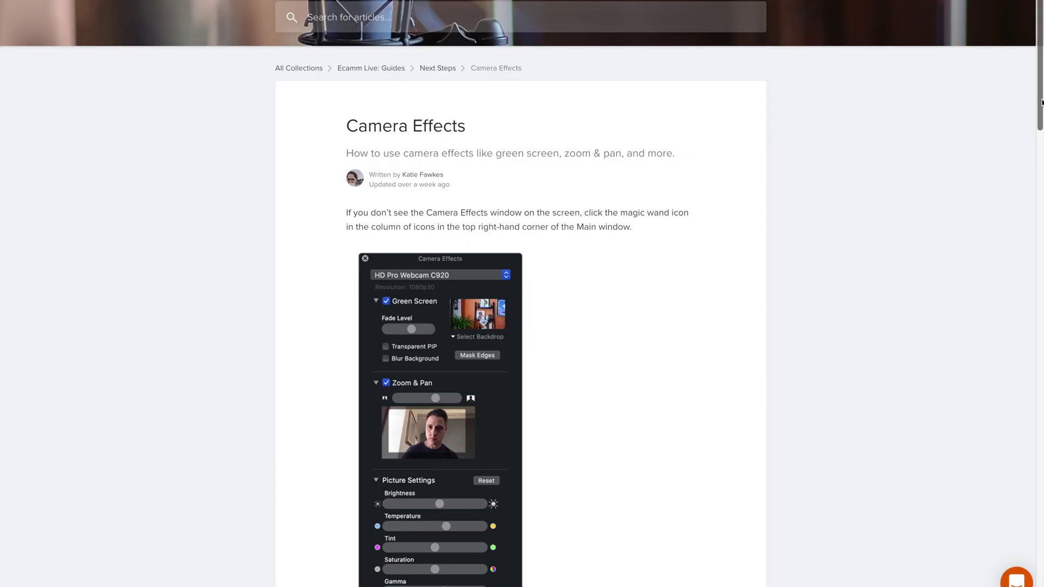
Read through the Camera Effects help article, including its overview of the effects settings.
drag(1041, 102, 1032, 177)
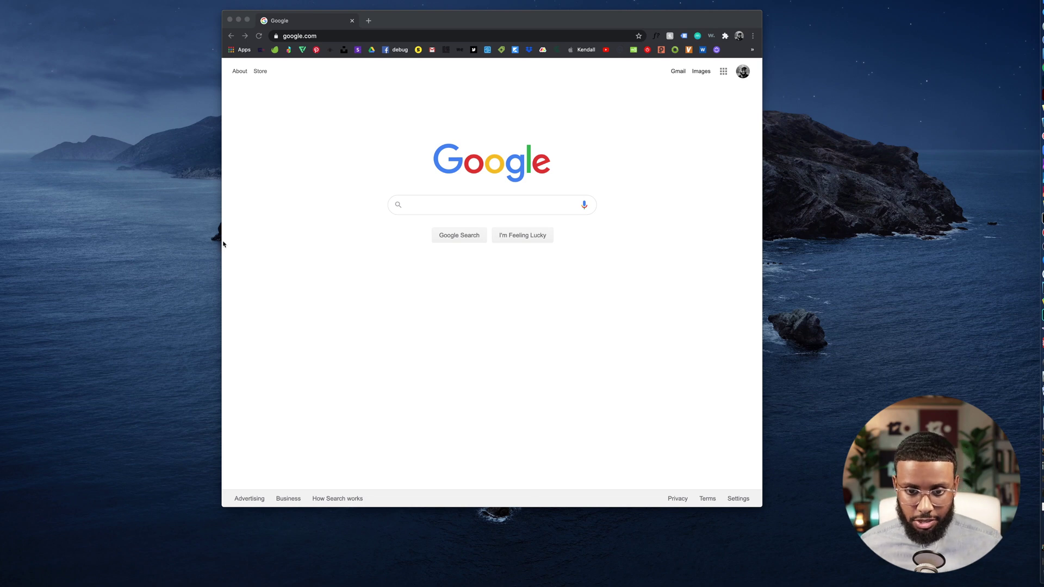
Search Google for "LUTs" and open the Cinema Grade result.
click(531, 199)
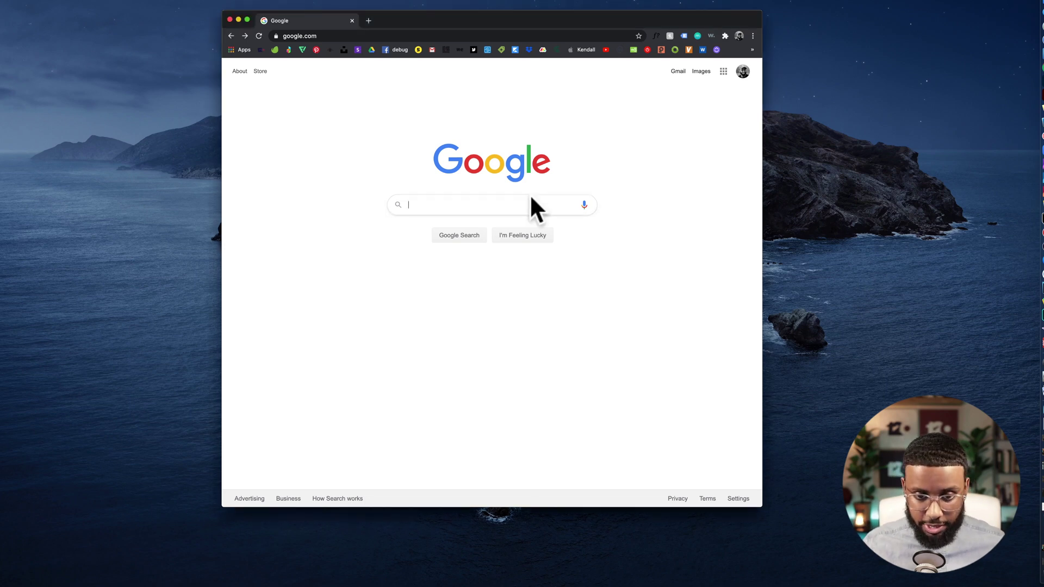
text(LUTs)
key(Return)
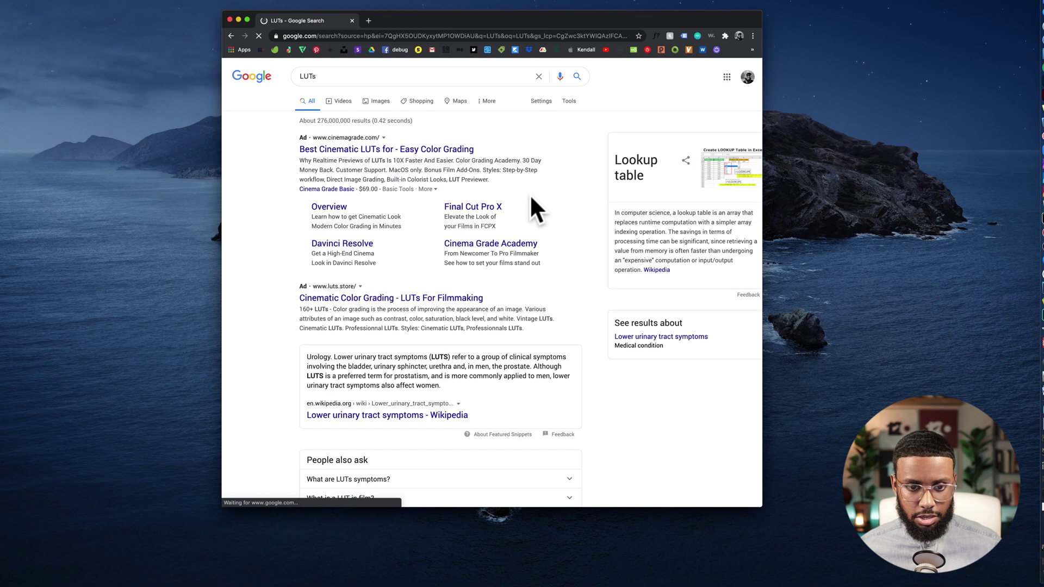
click(442, 151)
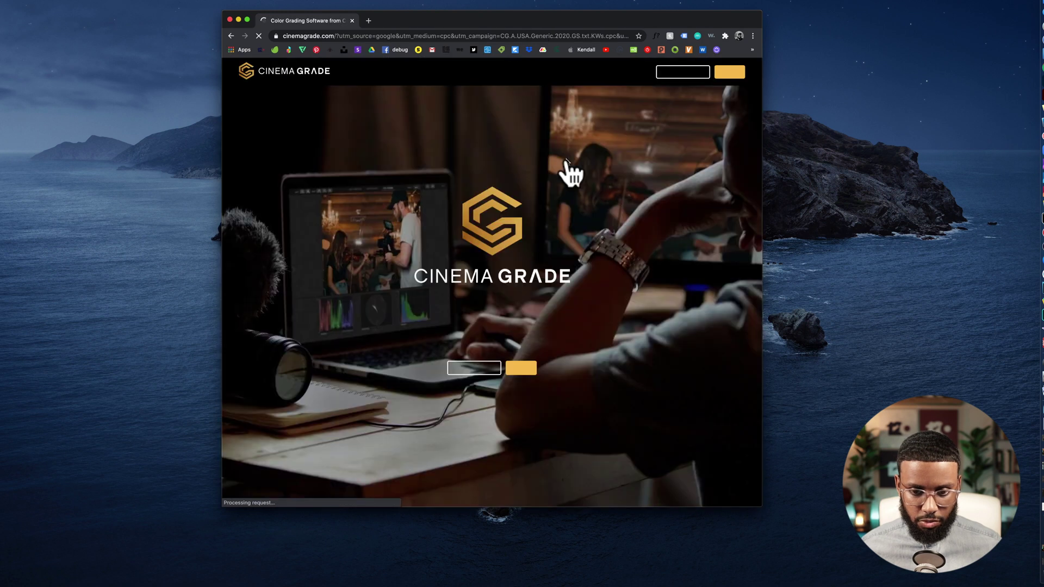
Look over the Cinema Grade page for its color grading features, film looks and LUT previews.
scroll(654, 243, down, 10)
scroll(655, 242, down, 15)
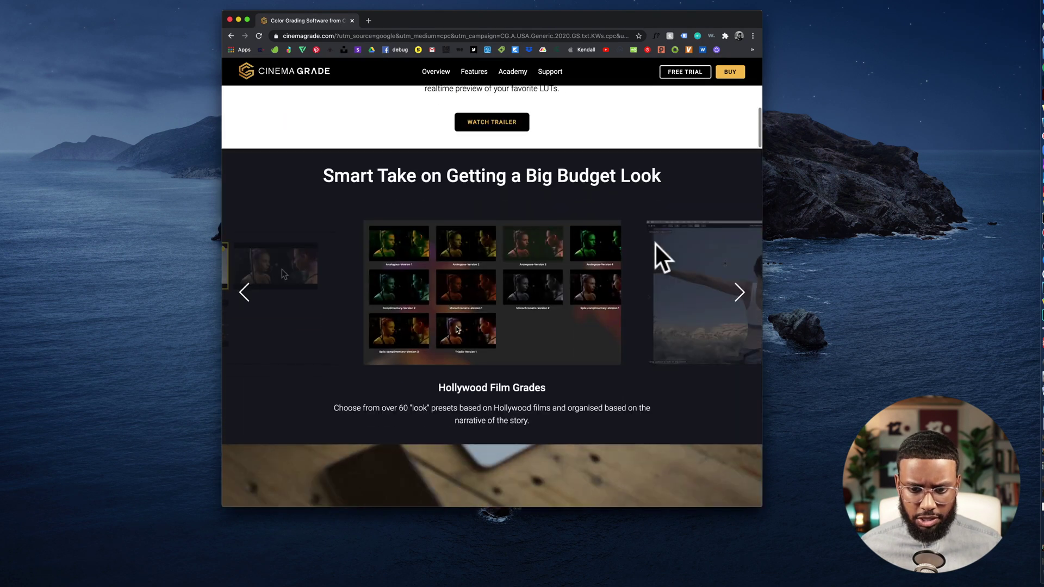
scroll(655, 242, down, 15)
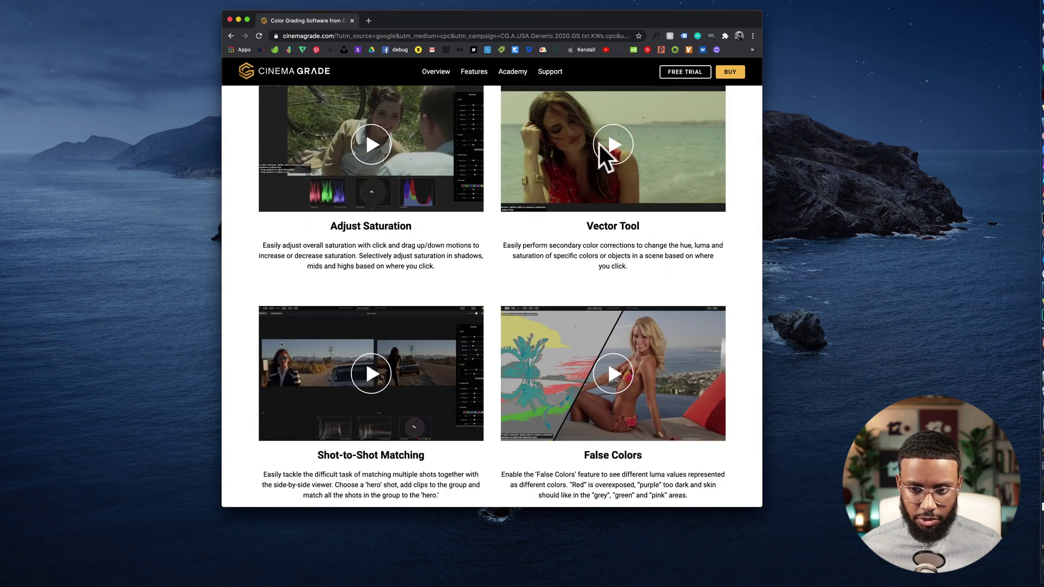
scroll(603, 158, up, 3)
scroll(608, 162, down, 15)
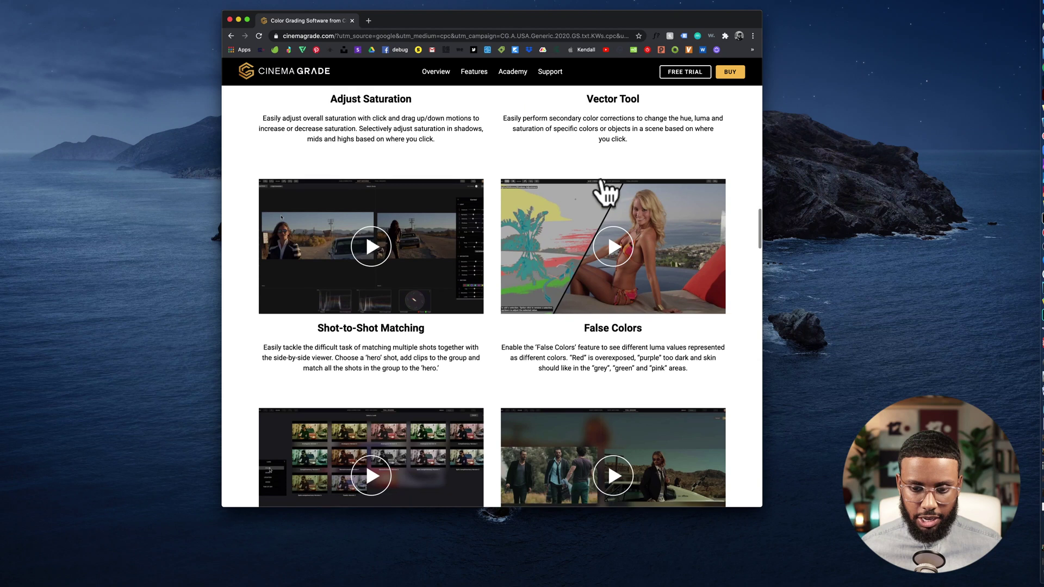
scroll(608, 191, down, 4)
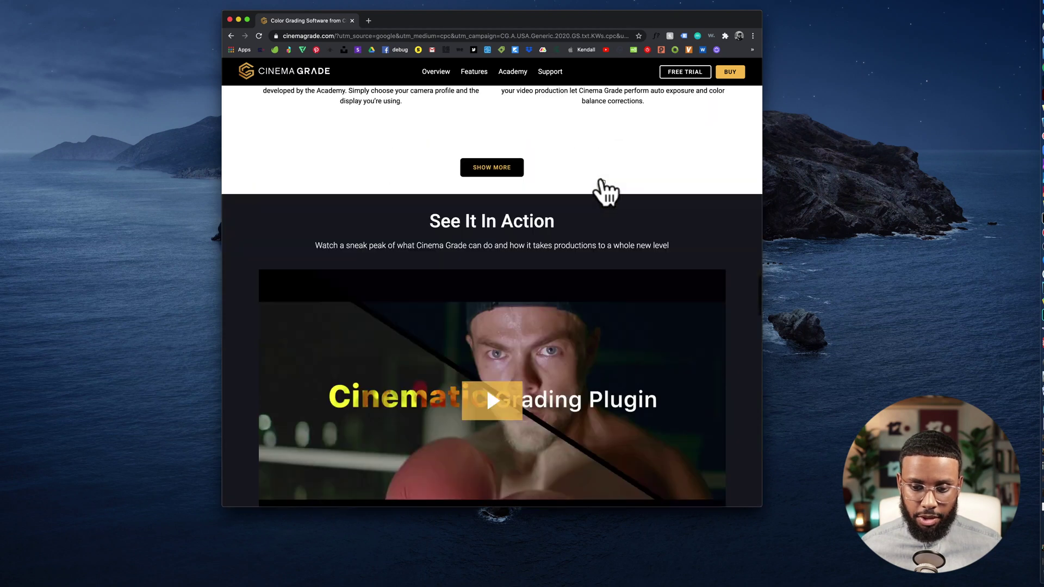
scroll(601, 179, up, 11)
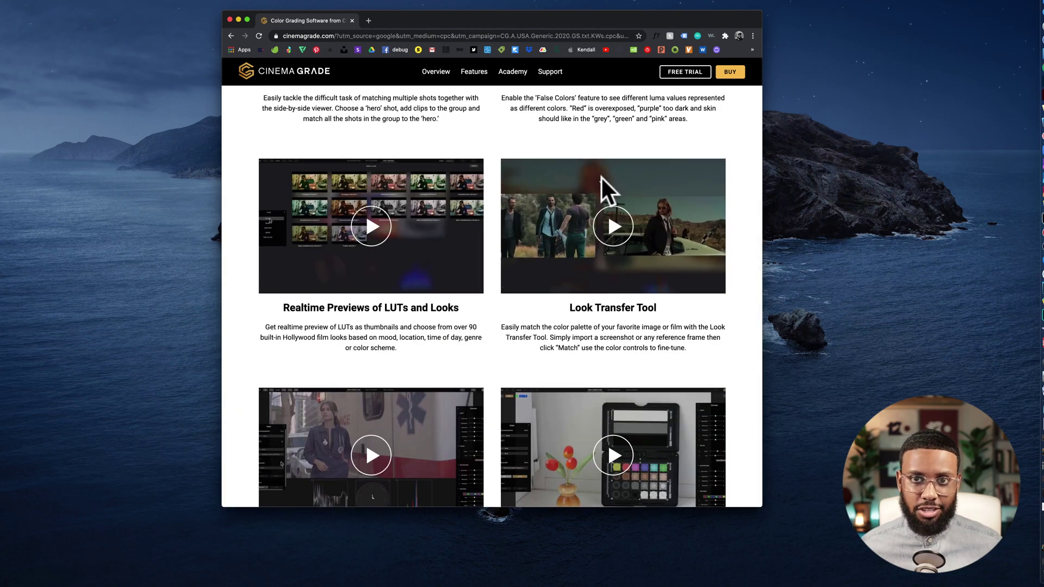
scroll(601, 190, up, 20)
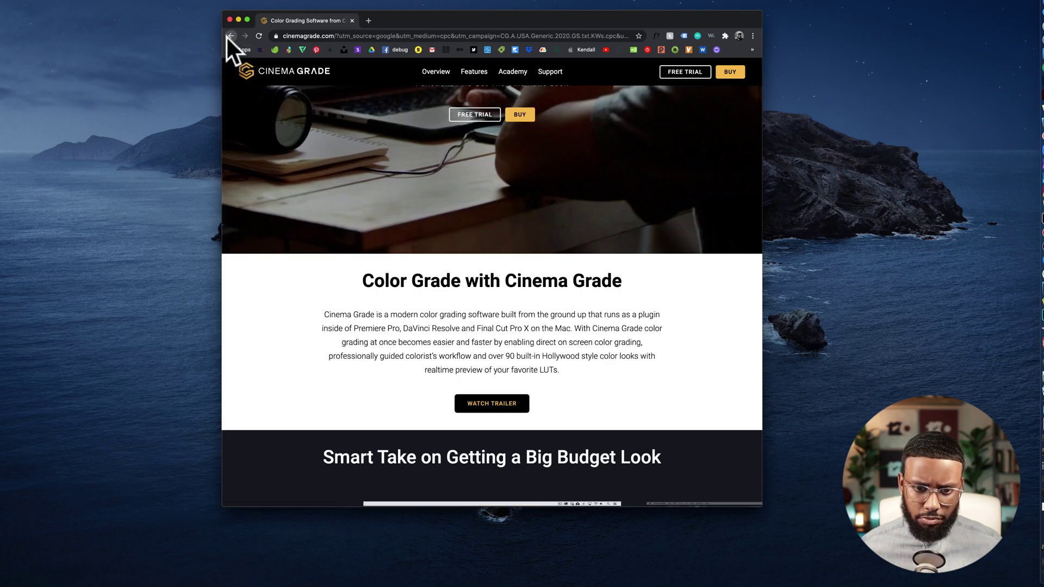
Go to elements.envato.com and search all items for "luts".
click(229, 36)
click(334, 31)
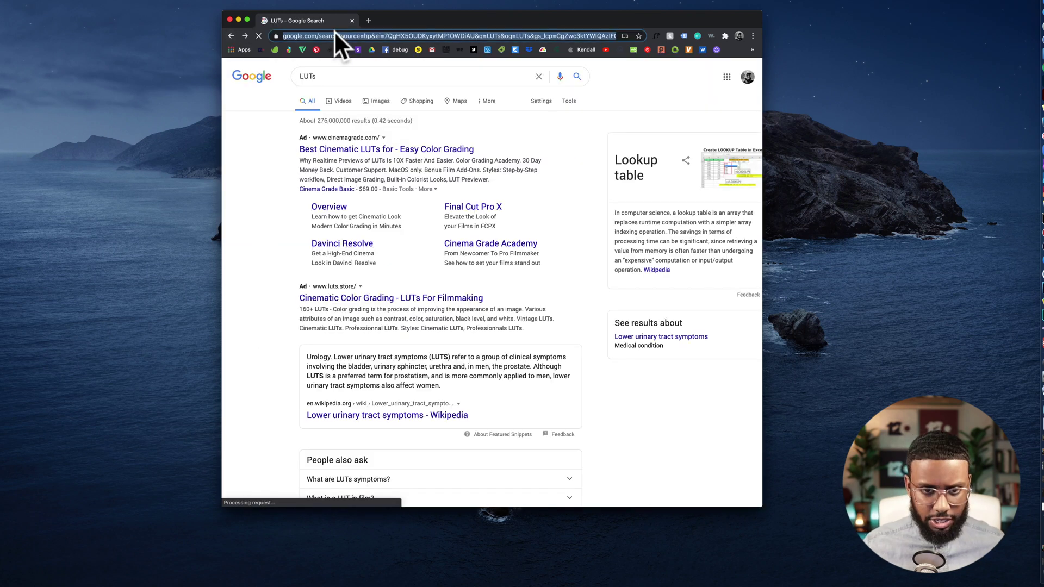
text(elements.envato.com)
key(Return)
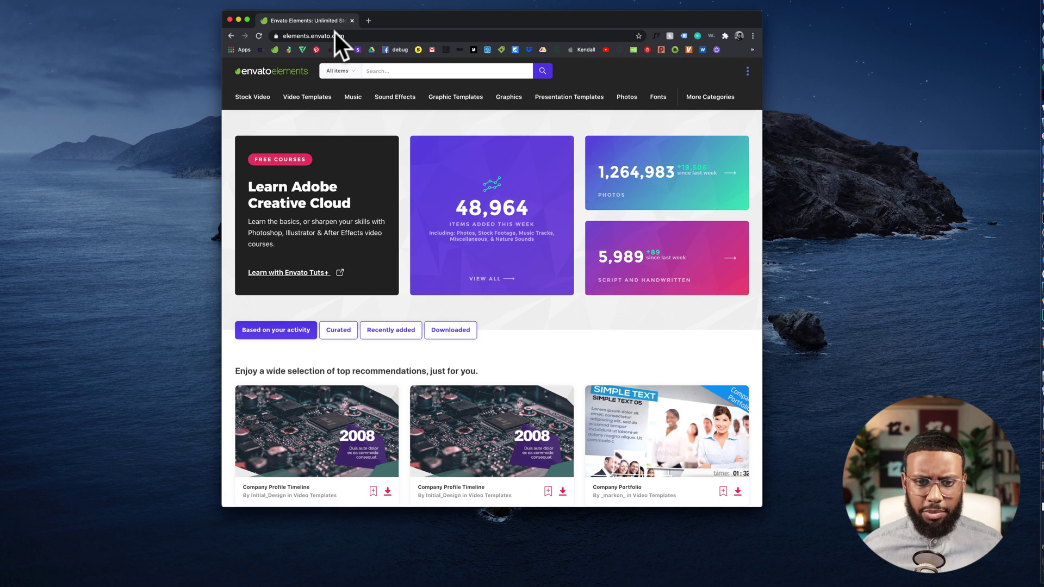
click(412, 73)
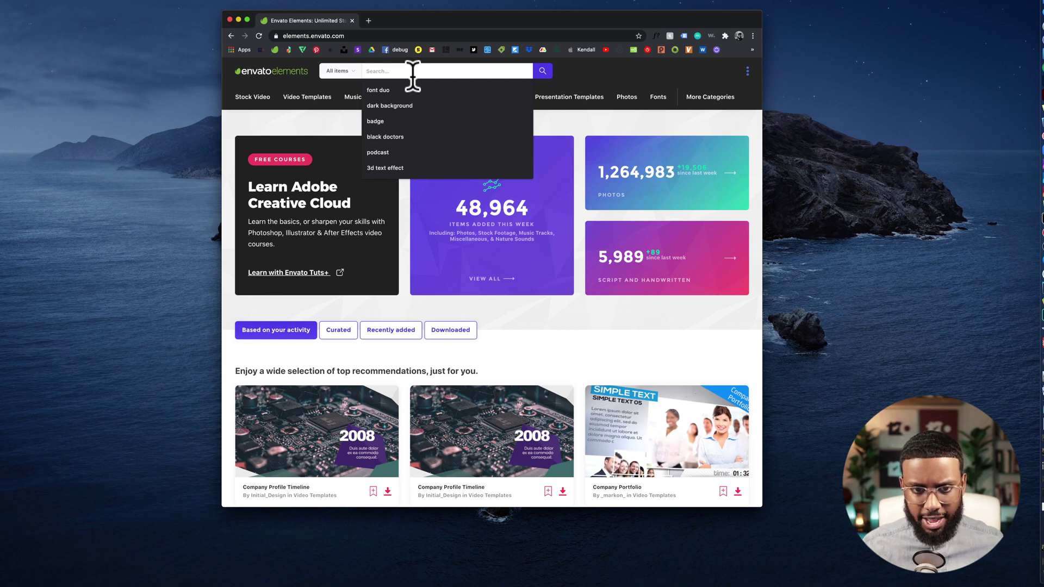
text(luts)
key(Return)
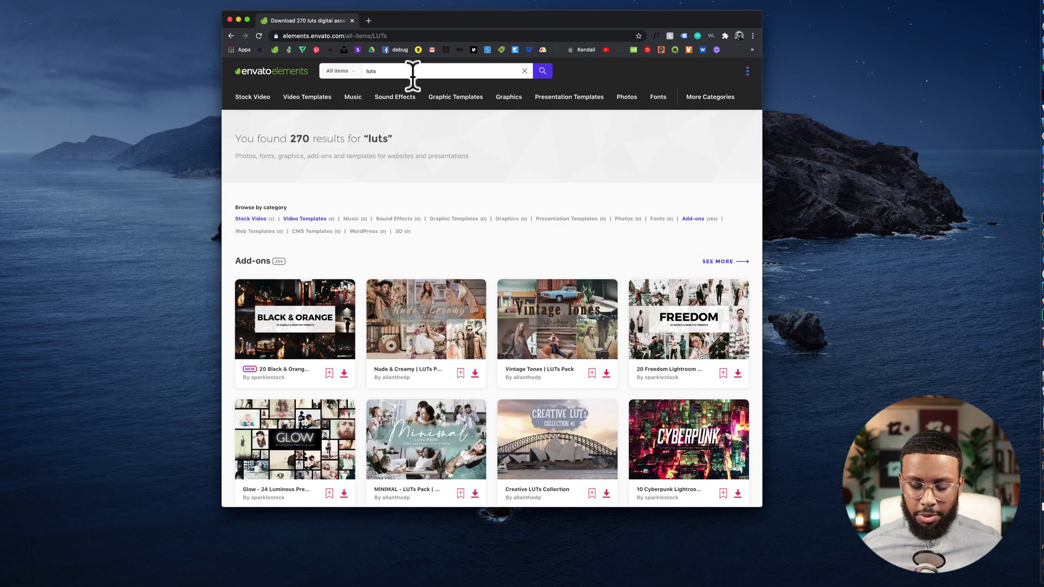
Look over the LUT search results and show the full list of Add-ons results.
scroll(408, 261, down, 4)
scroll(402, 253, up, 4)
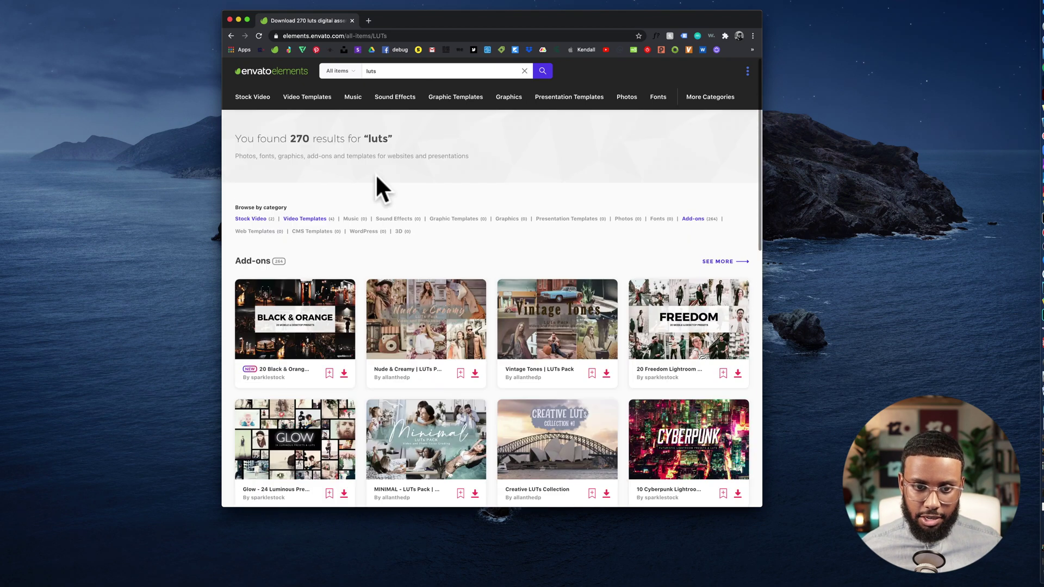
scroll(381, 293, down, 3)
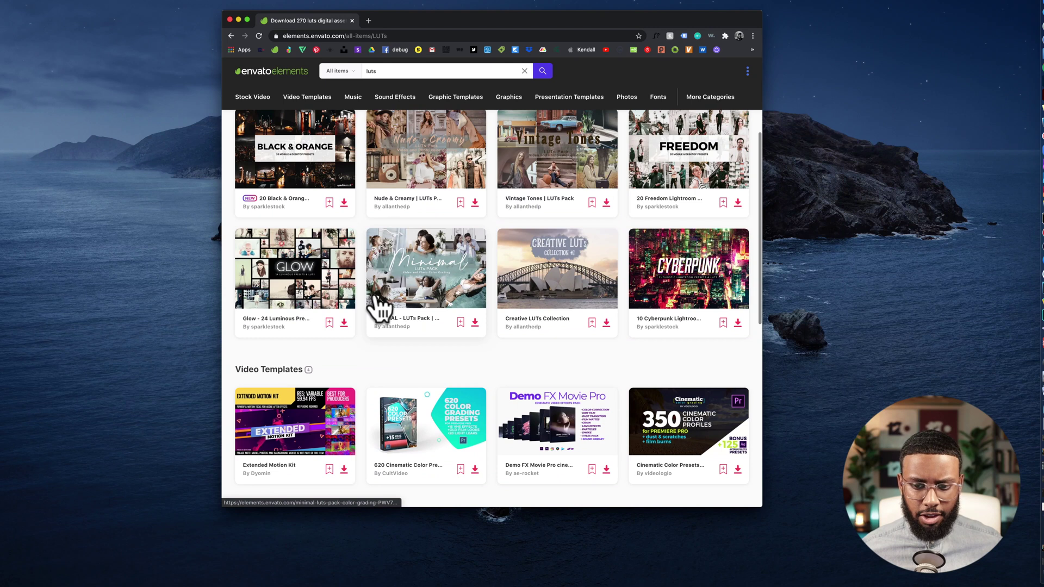
scroll(381, 305, up, 3)
click(722, 190)
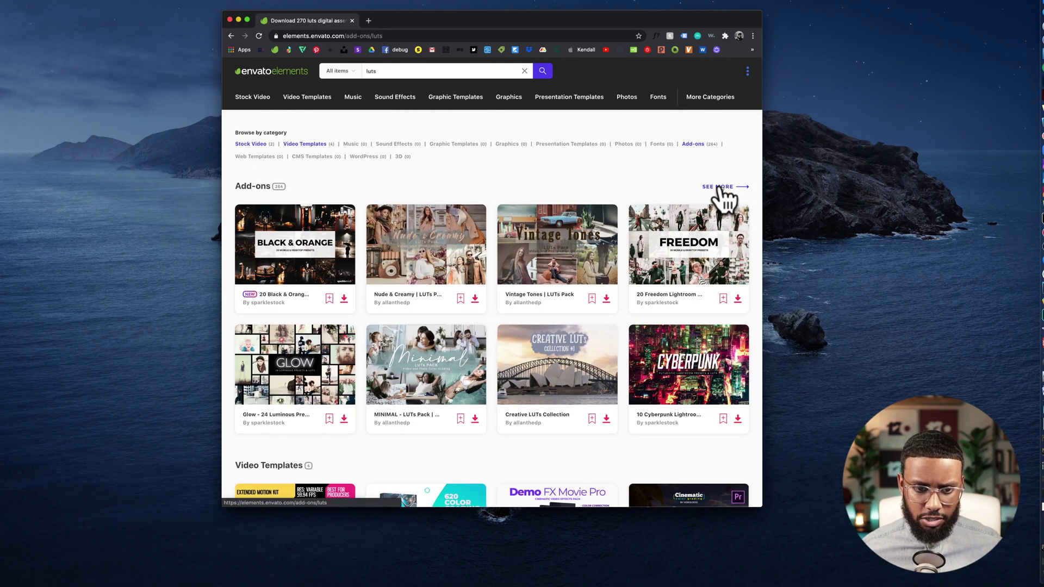
Browse the Add-ons list and open the 20 Freedom Lightroom Presets and LUTs item.
scroll(542, 258, down, 1)
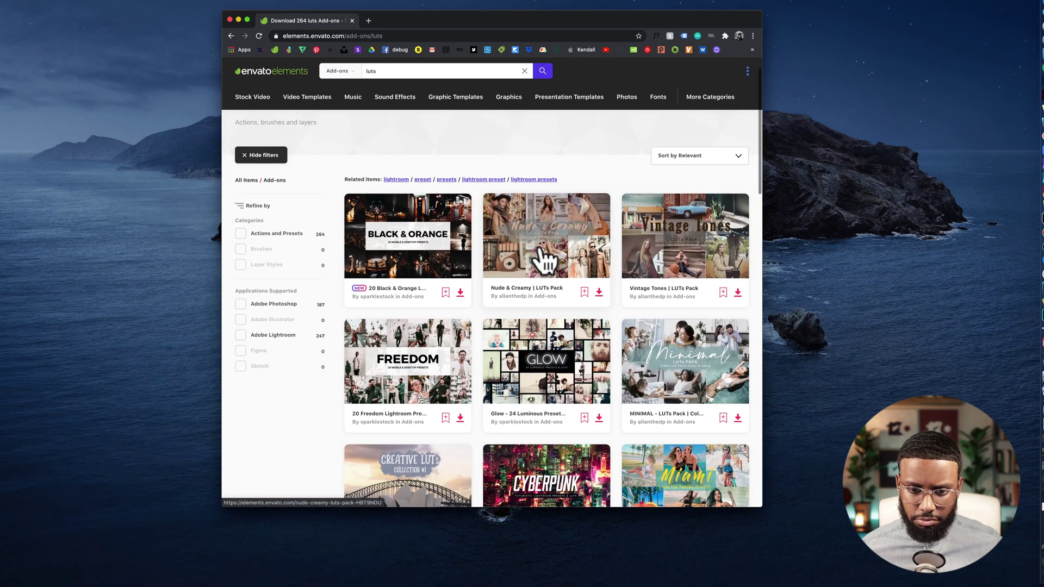
scroll(711, 245, down, 3)
scroll(474, 248, down, 3)
scroll(478, 261, up, 3)
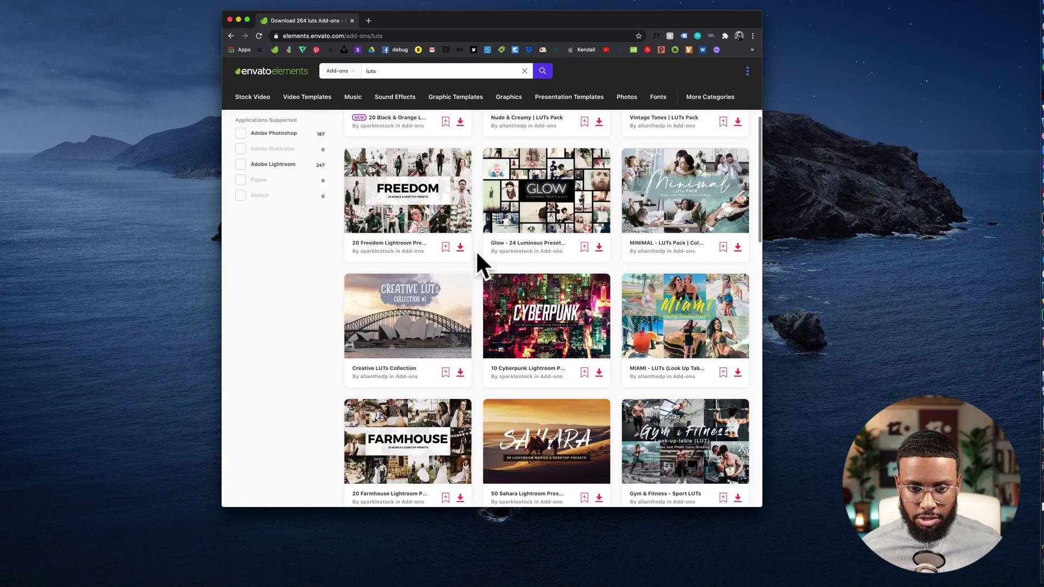
click(437, 195)
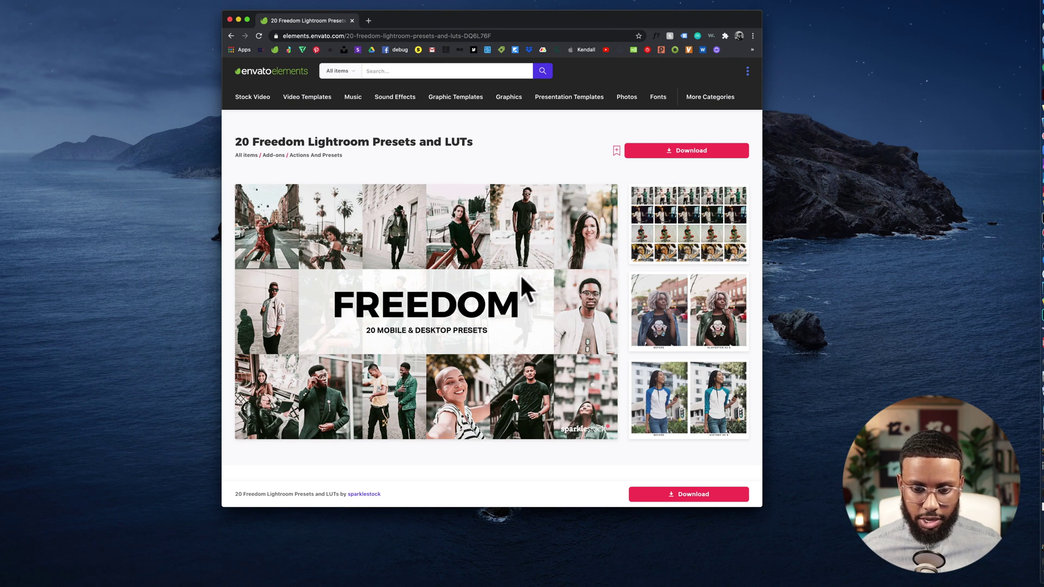
View the Freedom pack's preview images up to the Lightroom Mobile one, and close the preview.
scroll(520, 272, down, 1)
scroll(520, 272, up, 1)
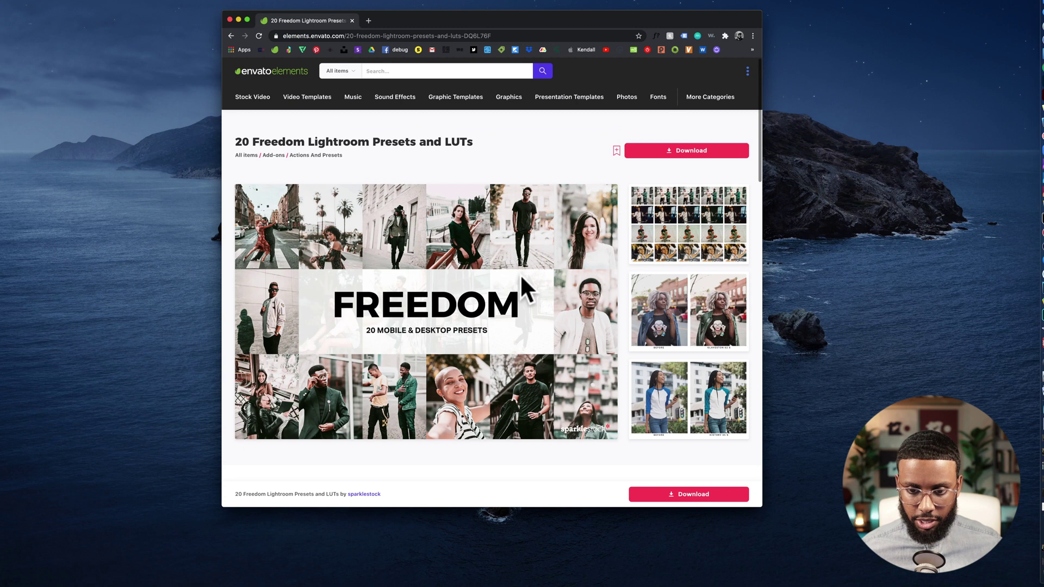
click(586, 259)
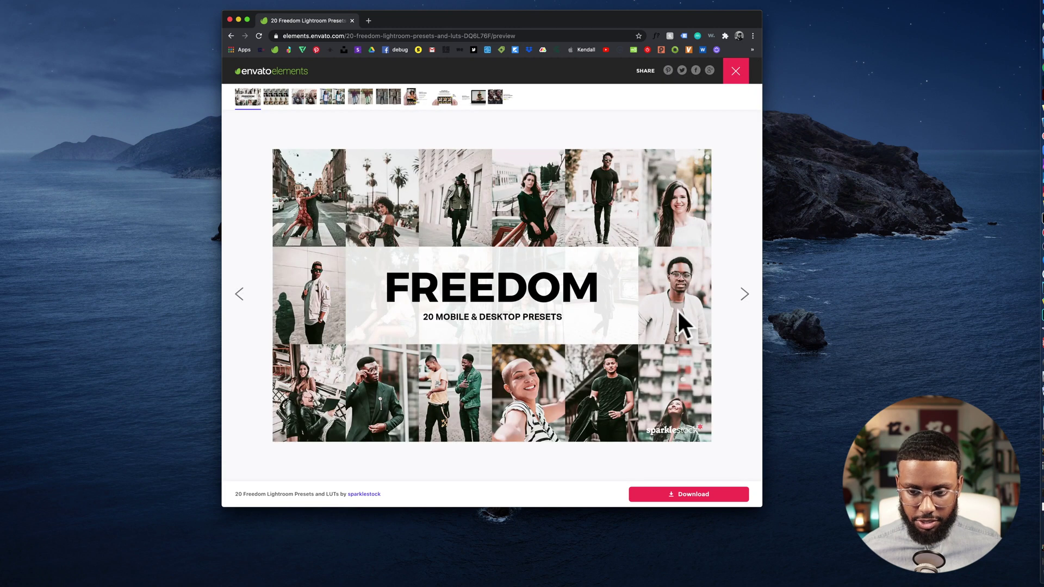
click(737, 302)
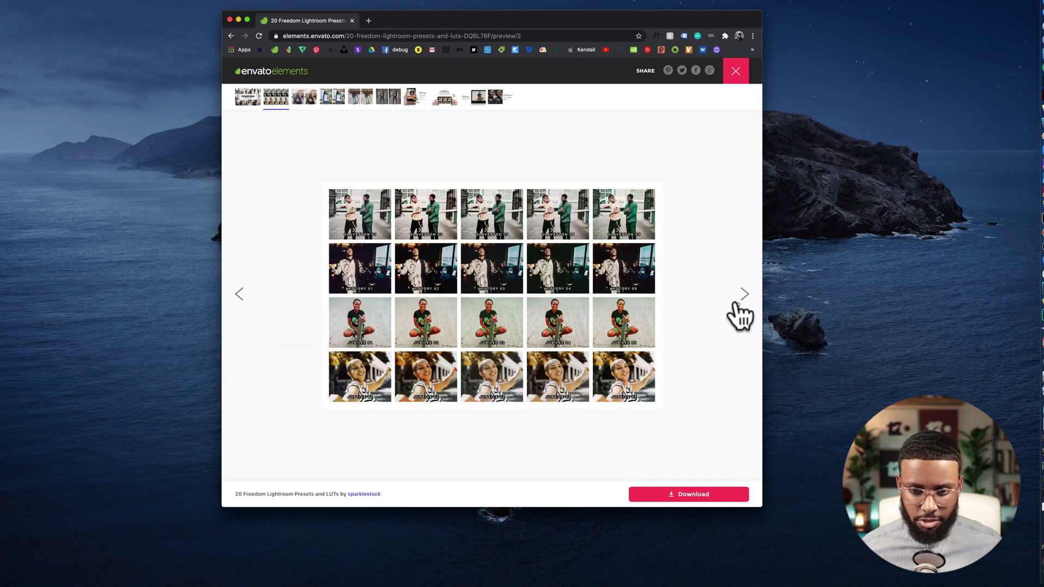
click(738, 305)
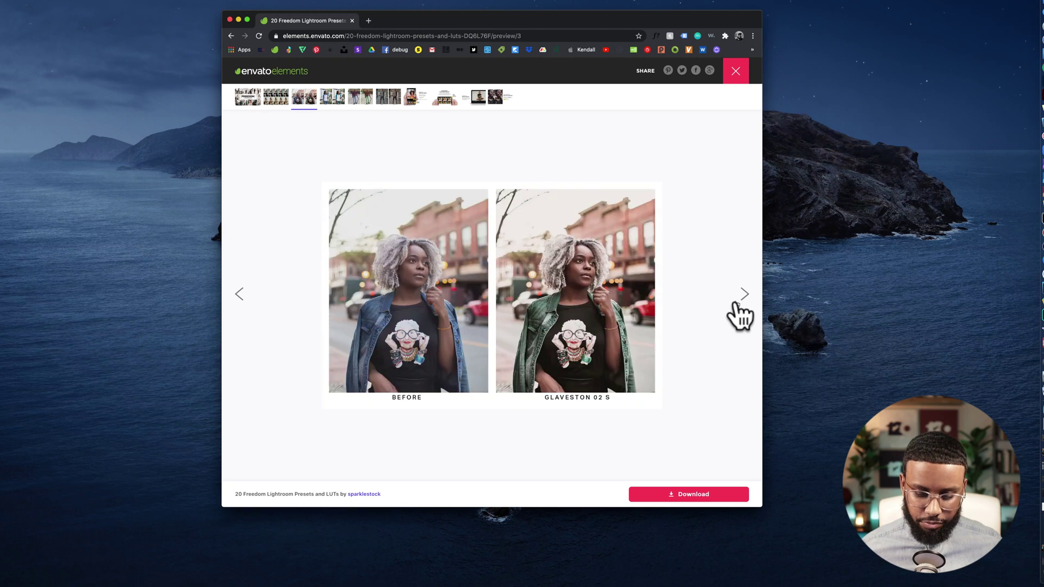
click(735, 305)
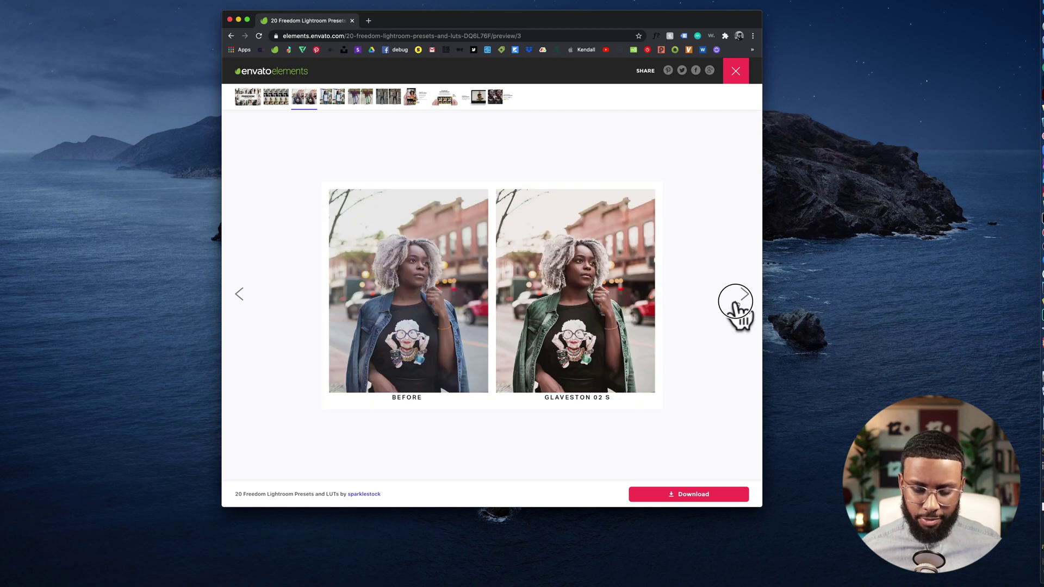
click(737, 305)
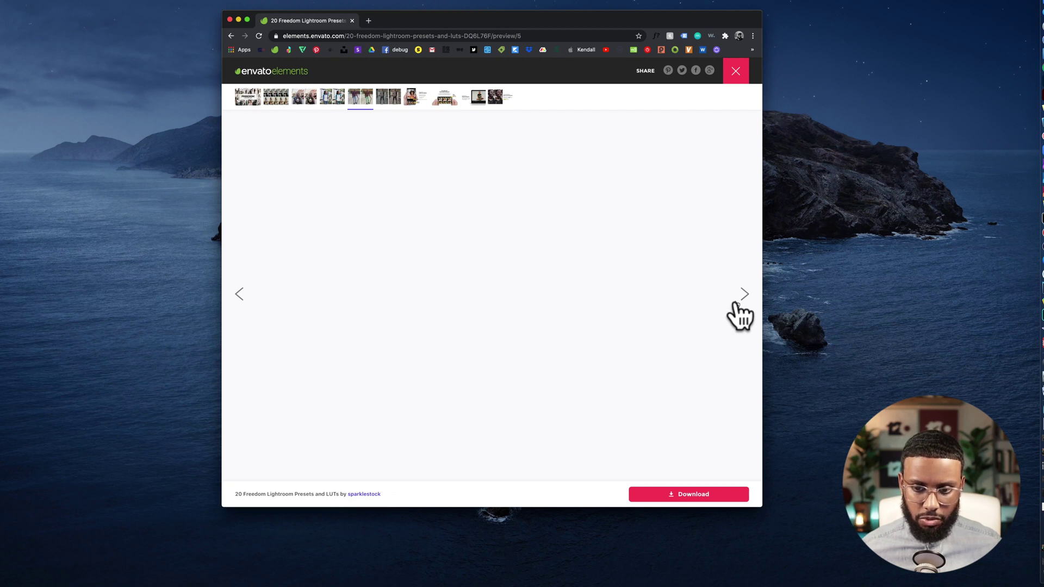
click(737, 304)
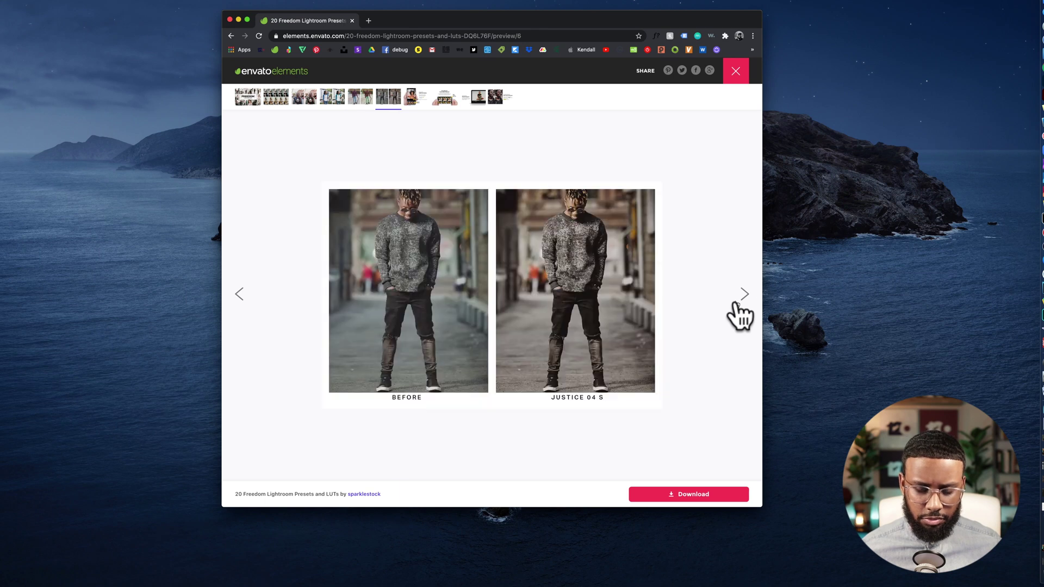
click(737, 304)
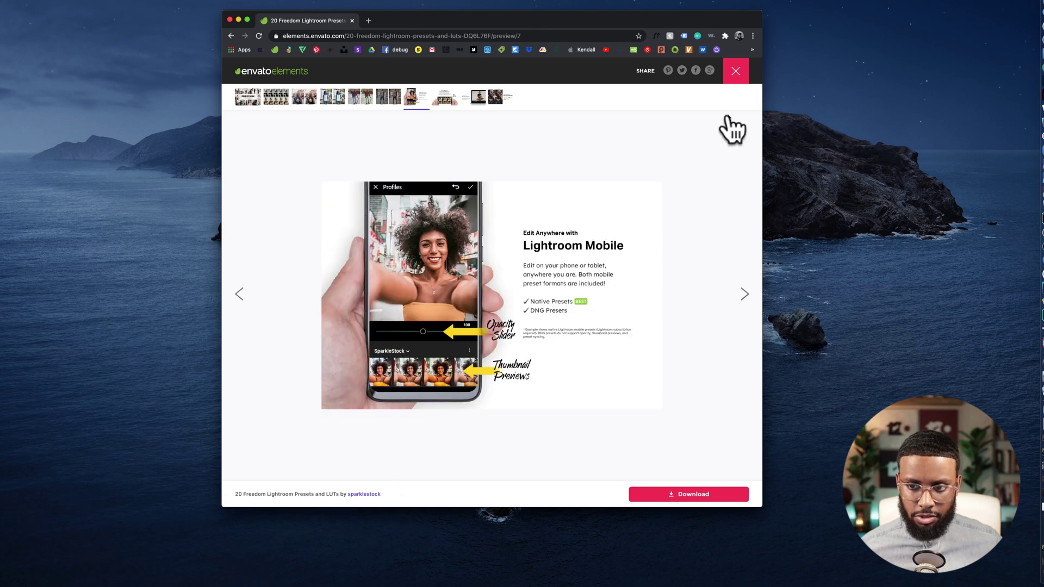
click(738, 80)
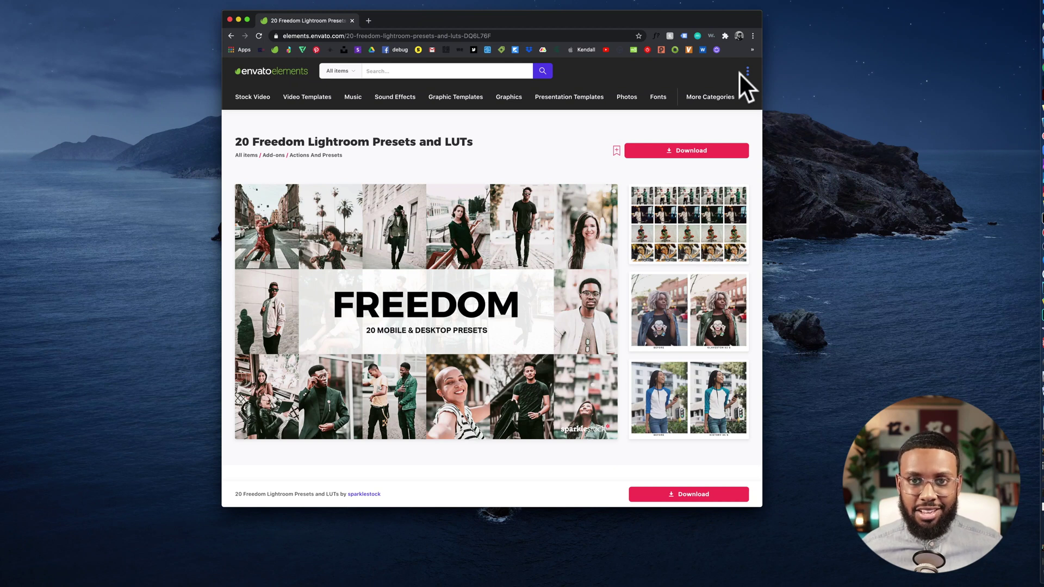
Switch to Ecamm Live and bring up its Camera Effects window.
click(107, 131)
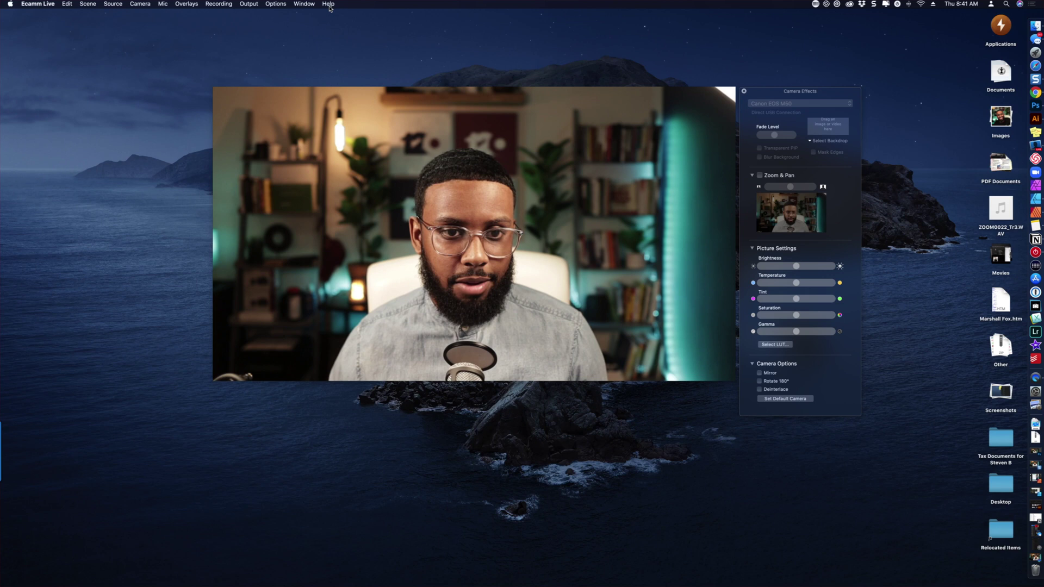
click(308, 7)
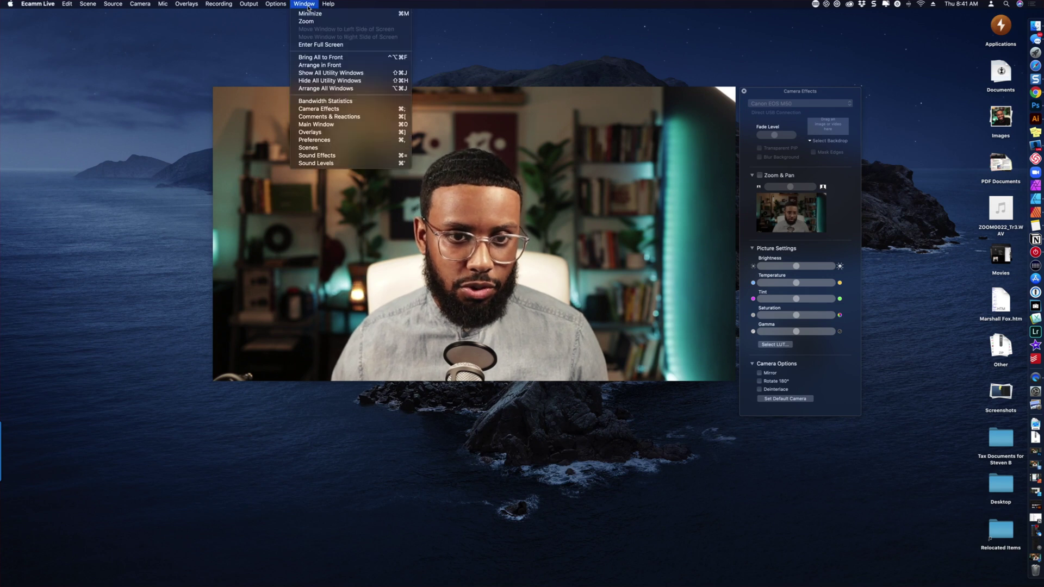
click(318, 109)
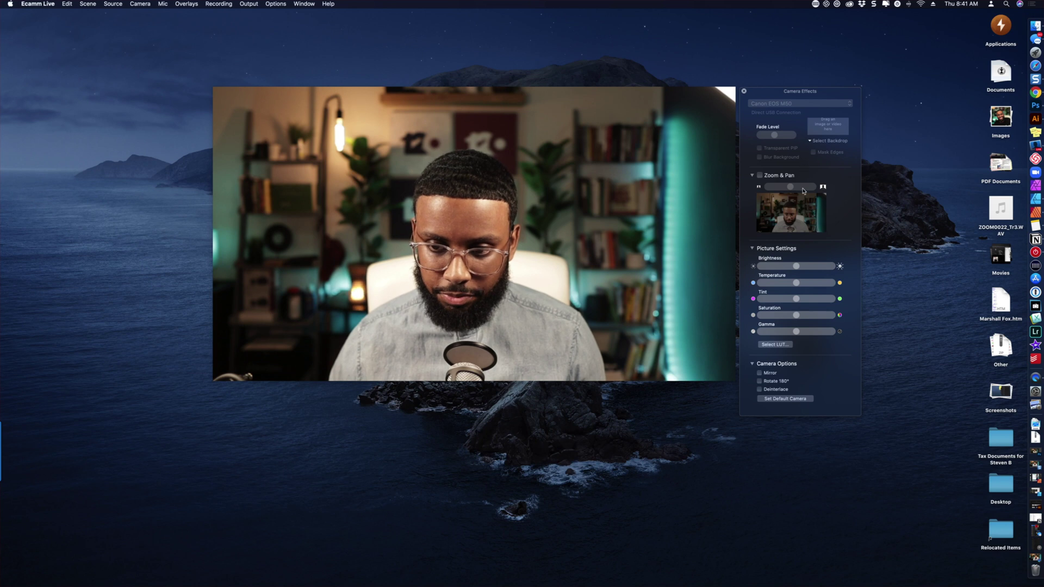
Collapse and re-expand the Picture Settings section and raise the camera's Brightness slightly.
click(752, 249)
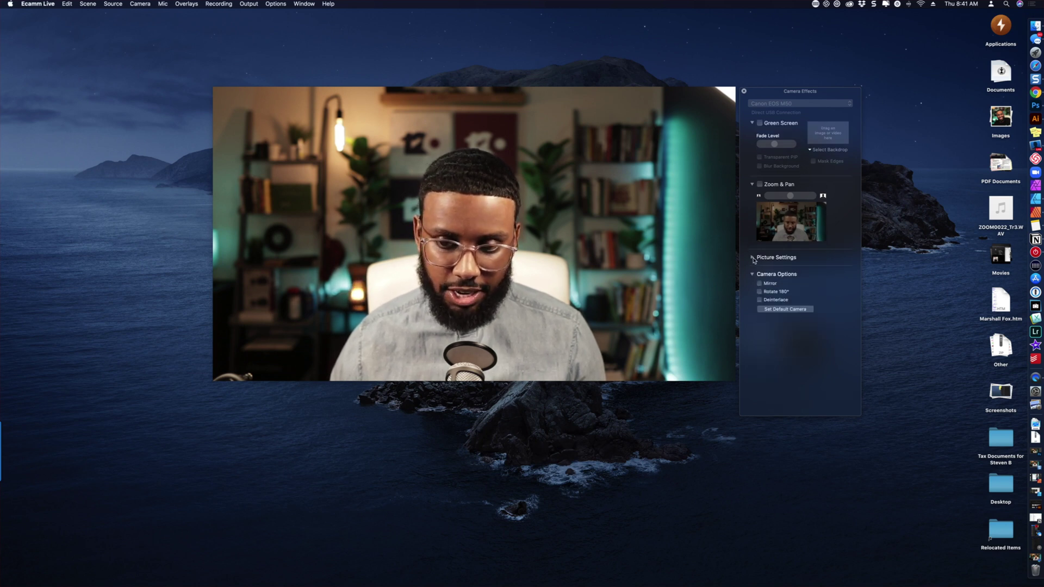
click(753, 258)
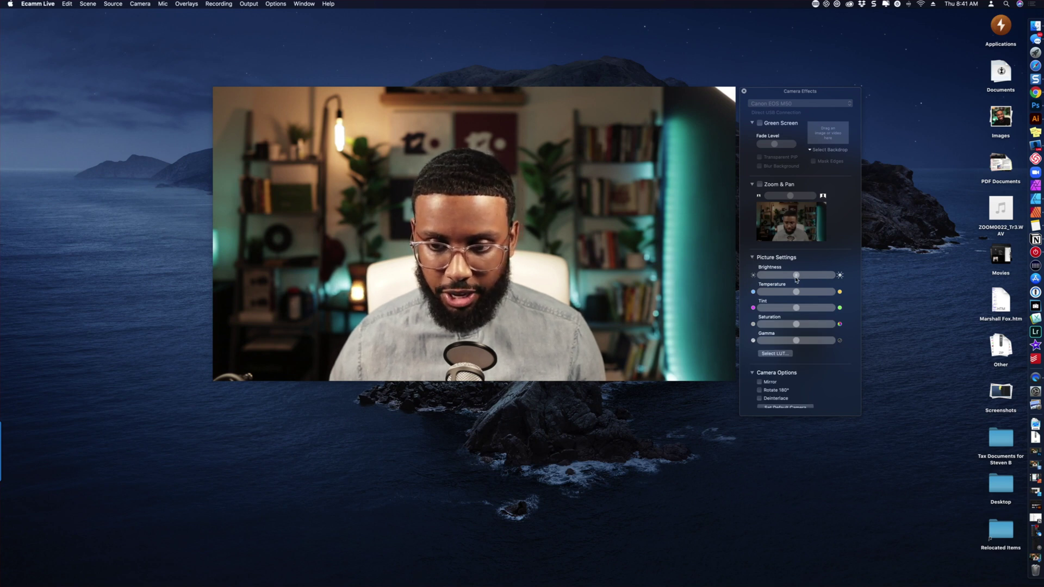
mouse_move(797, 277)
mouse_down()
mouse_move(811, 276)
mouse_move(799, 277)
mouse_up()
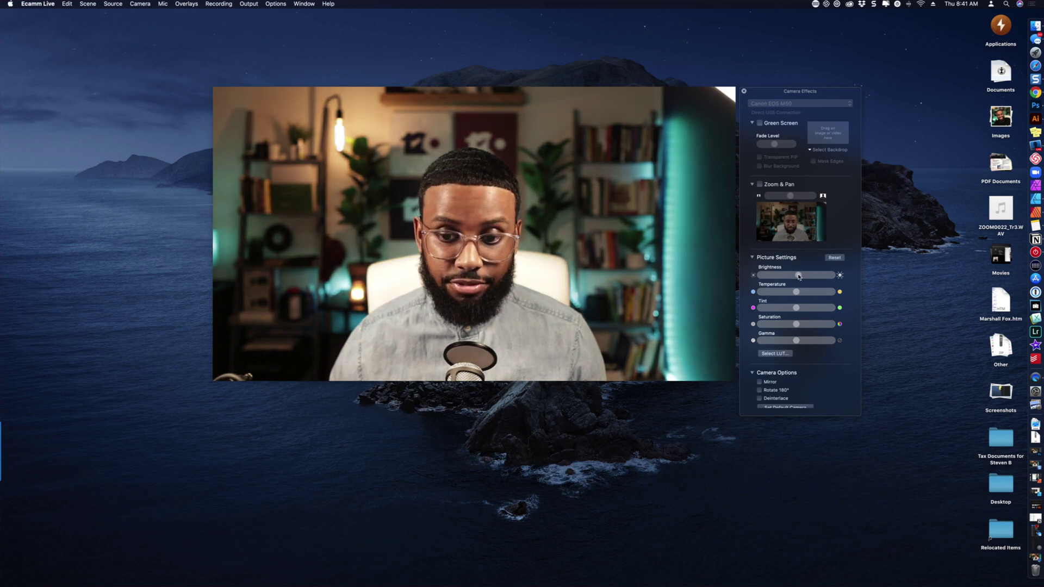
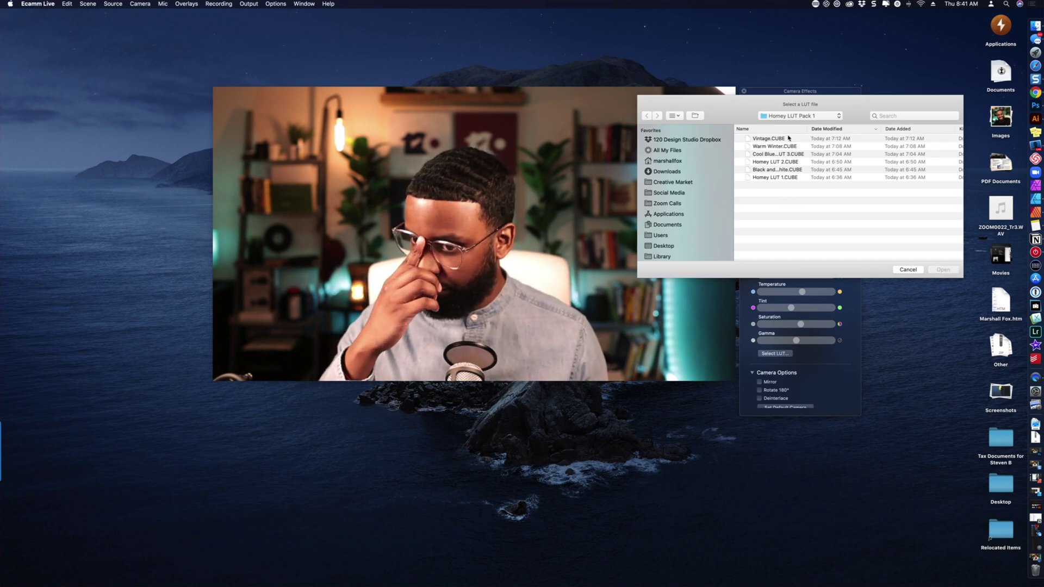
Load Homey LUT 1.CUBE from the Homey LUT Pack 1 folder onto the camera feed.
click(788, 139)
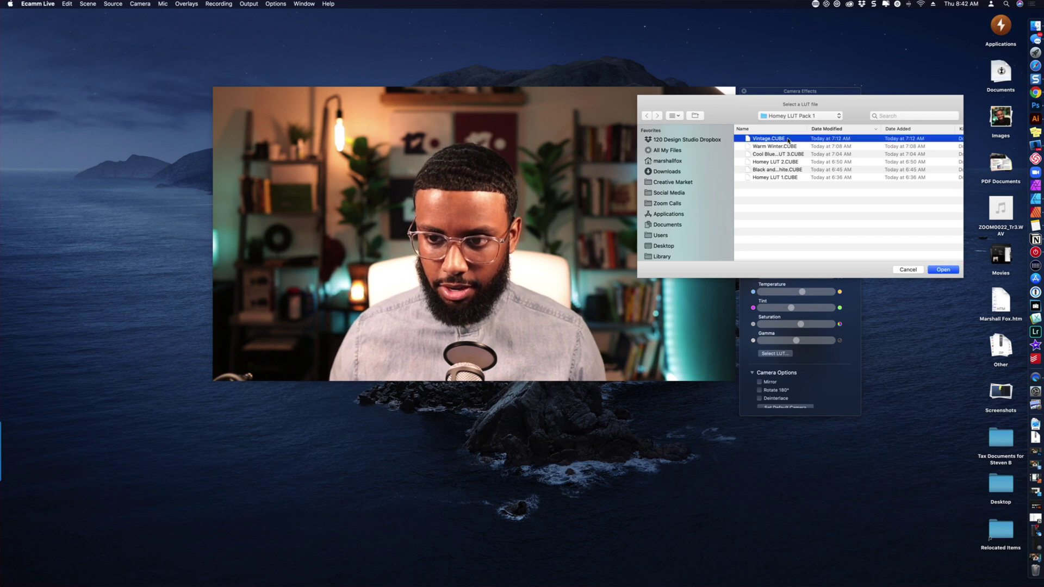
click(785, 177)
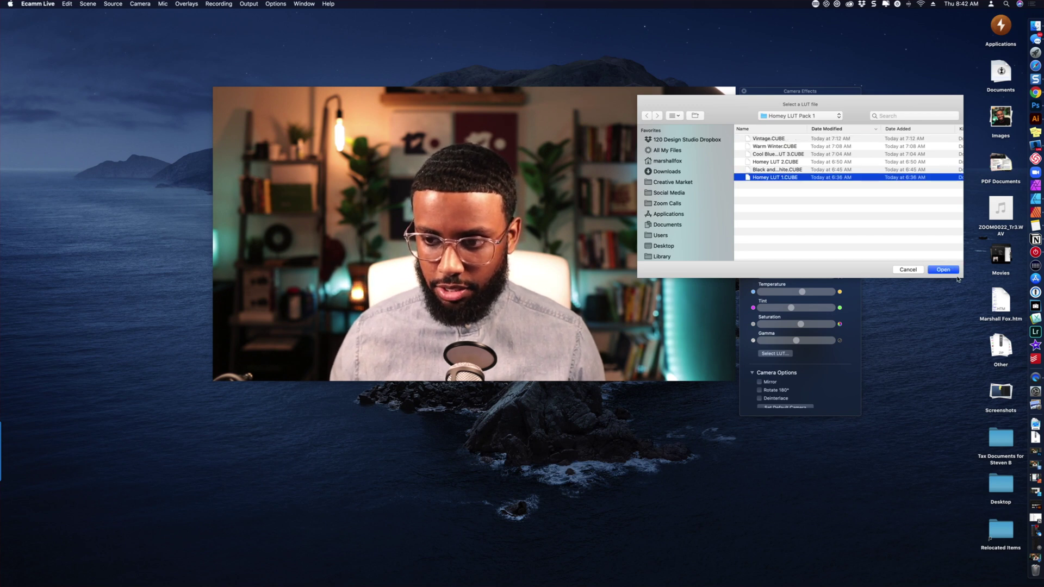
click(943, 271)
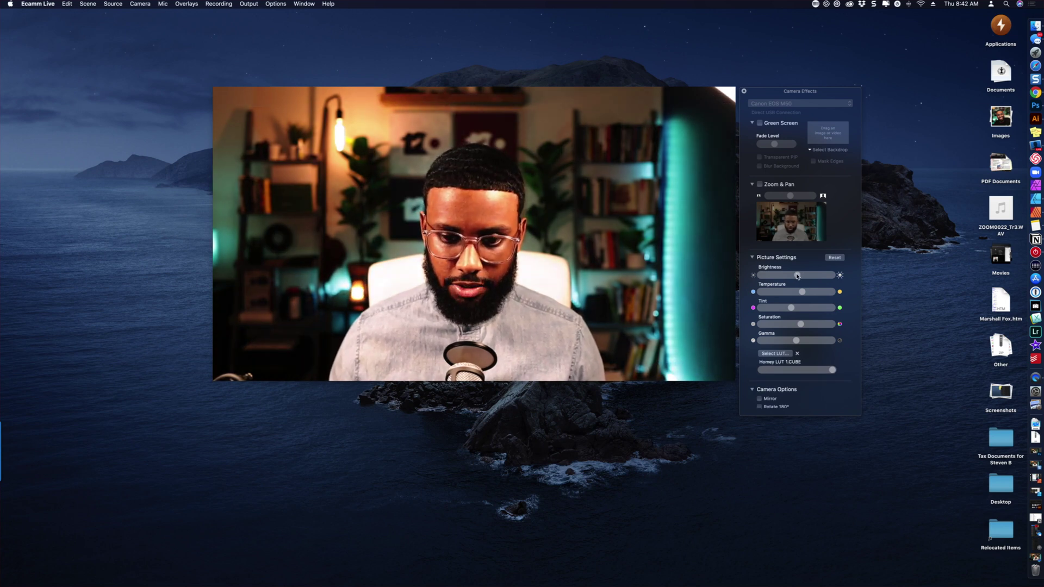
Reduce the Homey LUT 1 intensity to around the middle, cool the Temperature, and fine-tune Brightness, Tint, Saturation and Gamma.
drag(803, 275, 806, 293)
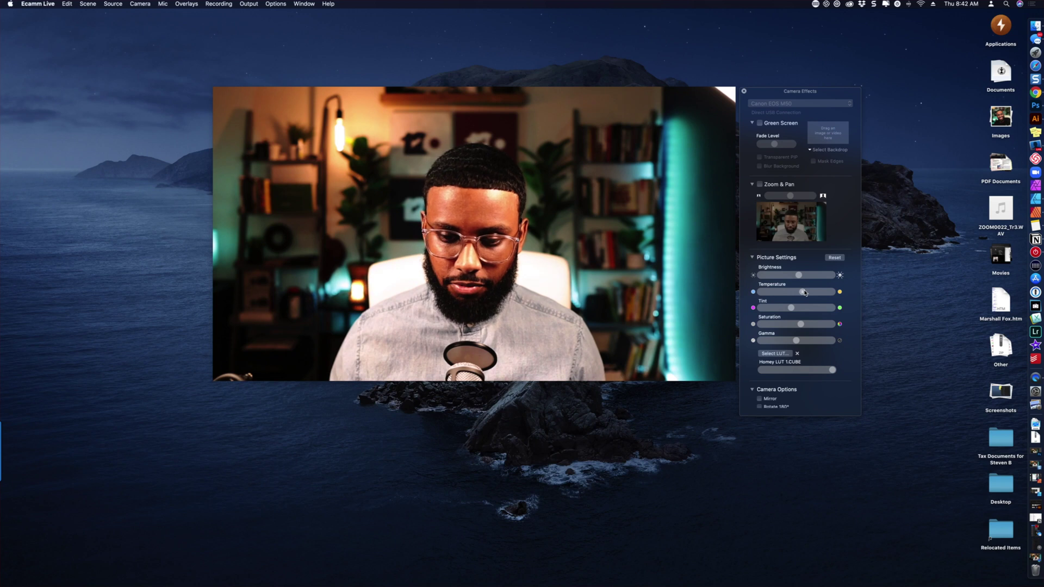
drag(793, 309, 795, 309)
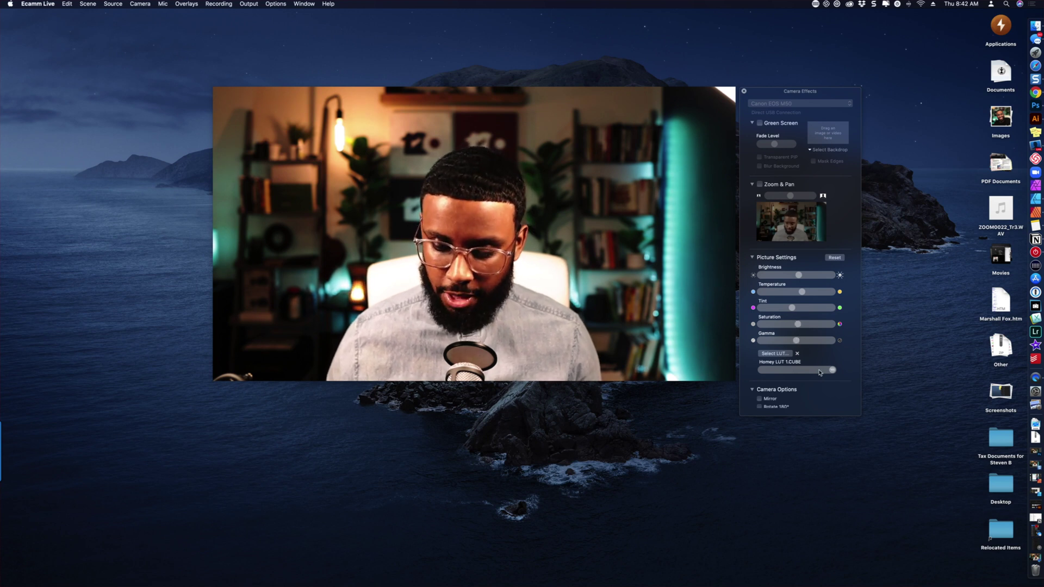
drag(832, 371, 790, 378)
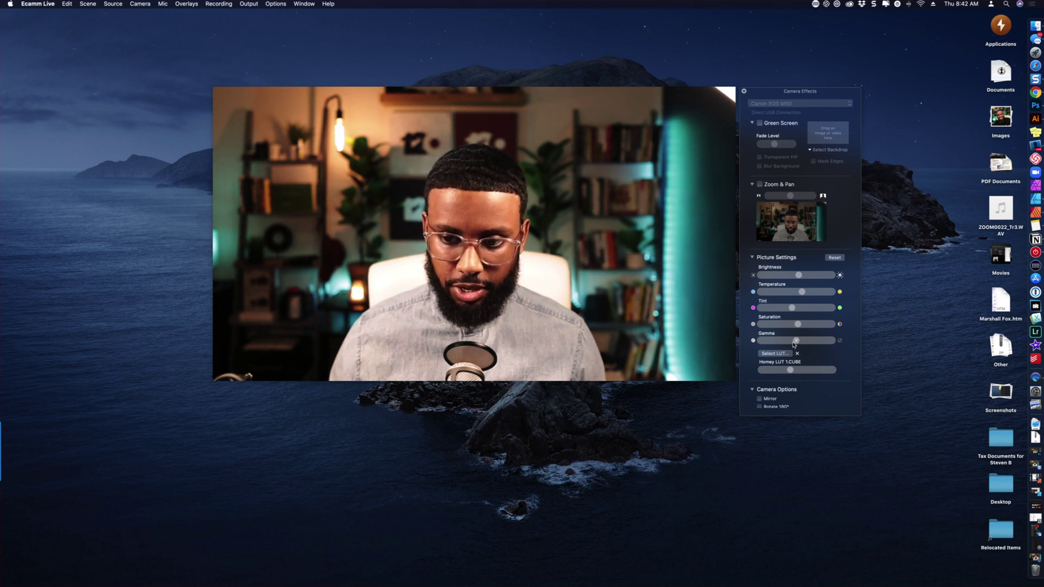
drag(801, 294, 791, 295)
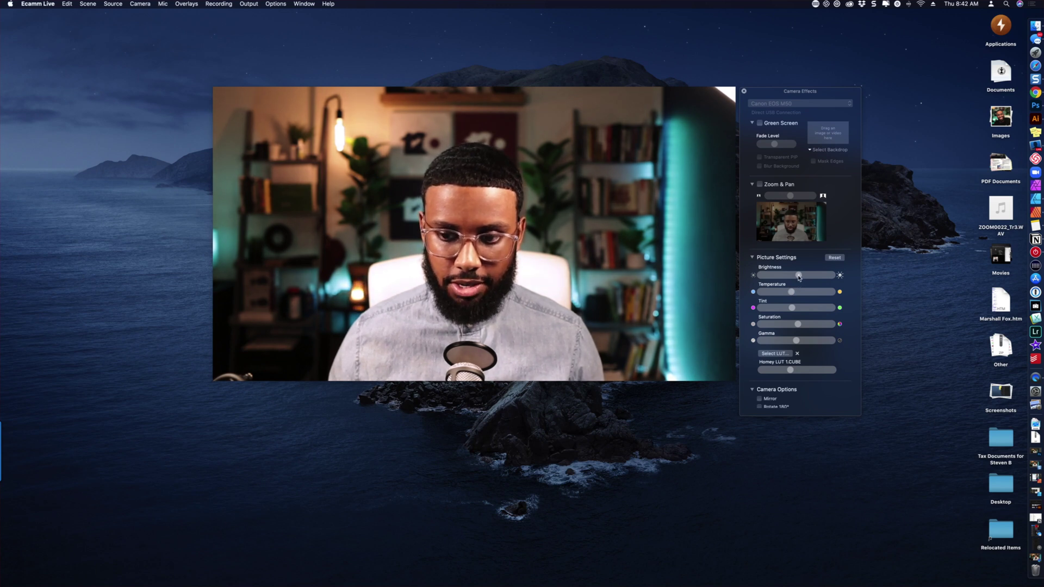
mouse_move(791, 308)
mouse_down()
mouse_move(806, 341)
mouse_move(790, 294)
mouse_up()
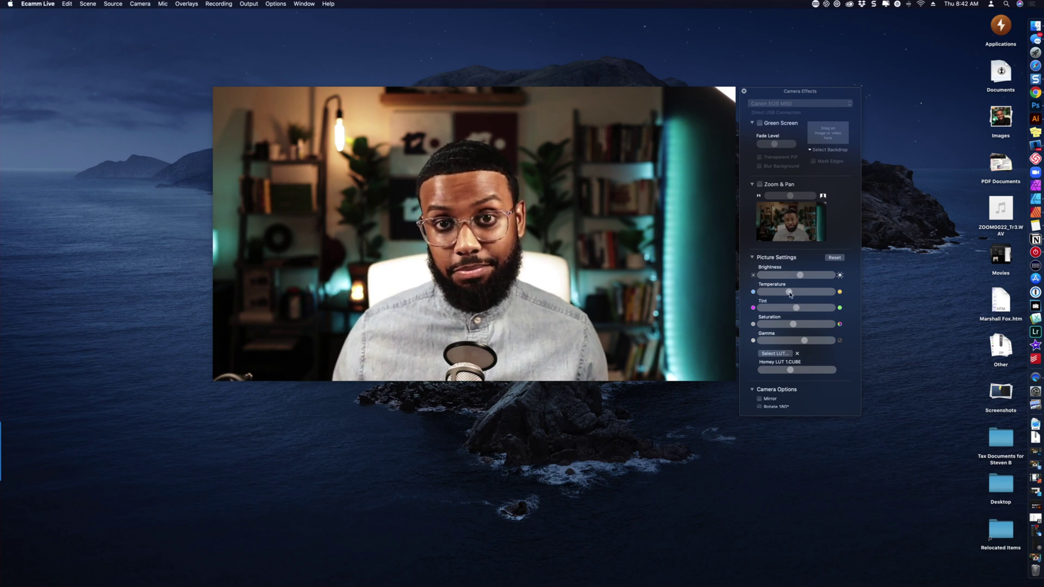
Reset the picture settings and replace Homey LUT 1 with Black and White.CUBE from the same folder.
click(836, 258)
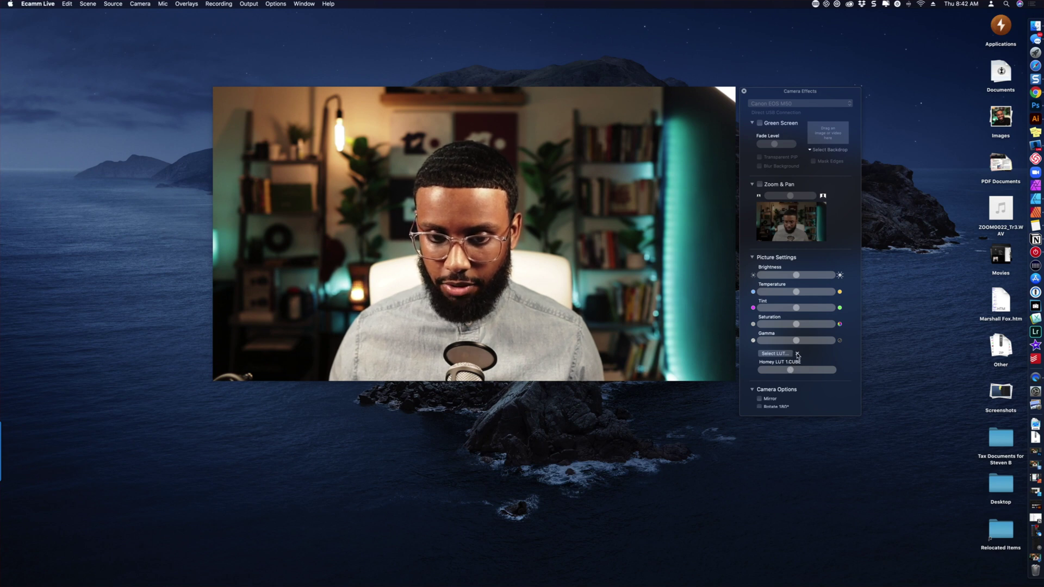
click(797, 354)
click(775, 354)
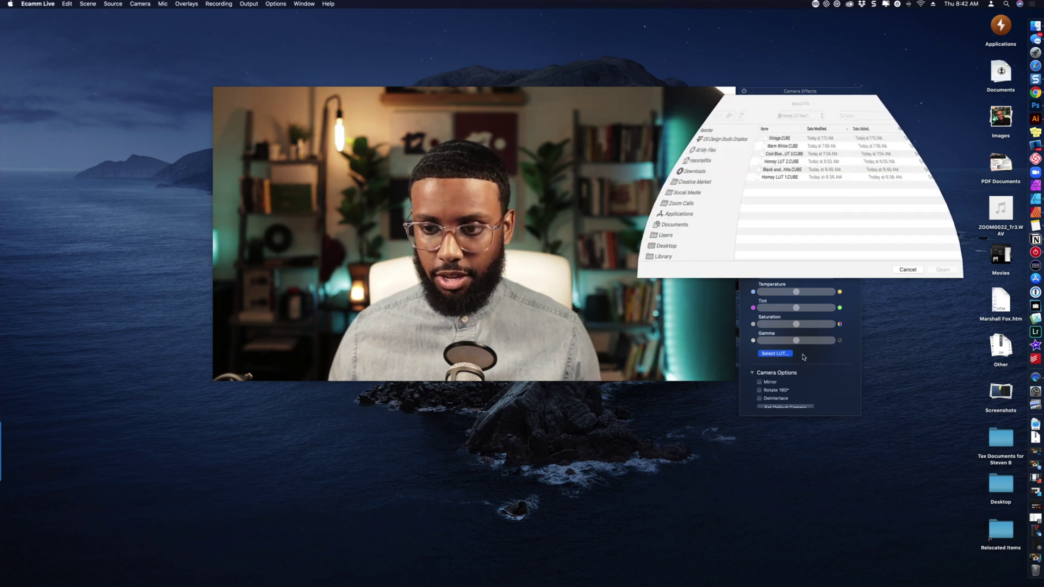
click(782, 171)
click(938, 270)
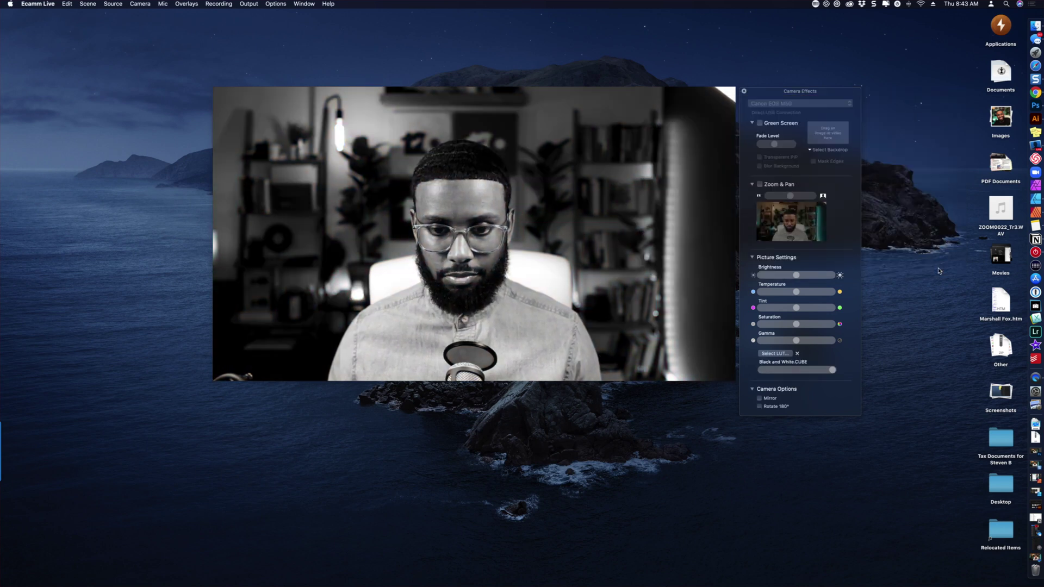
With the black and white LUT applied, raise Brightness slightly, cool the Temperature, shift Tint slightly toward green and lower Gamma.
drag(794, 276, 798, 275)
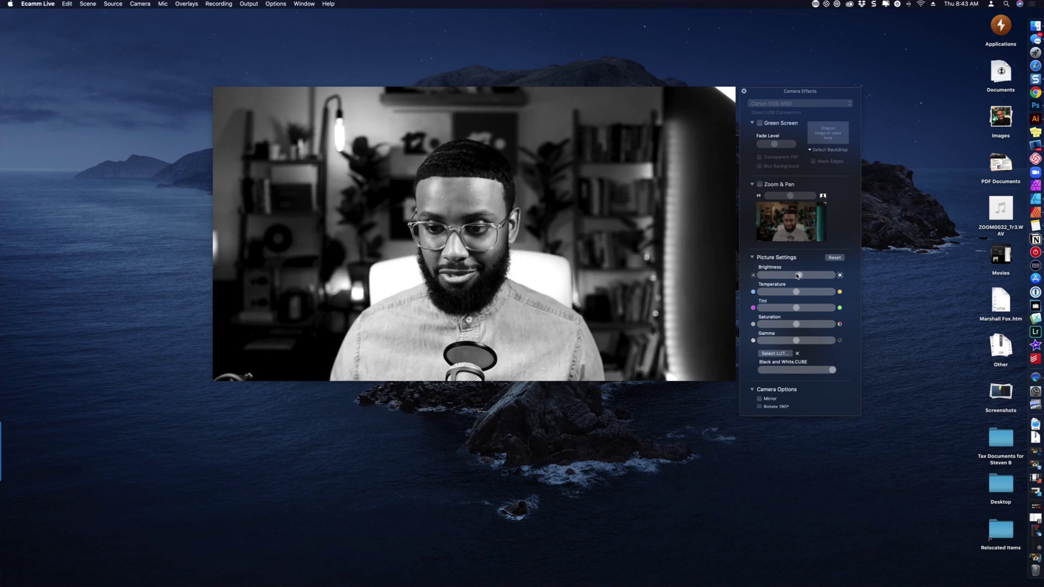
mouse_move(798, 294)
mouse_down()
mouse_move(784, 295)
mouse_move(795, 296)
mouse_up()
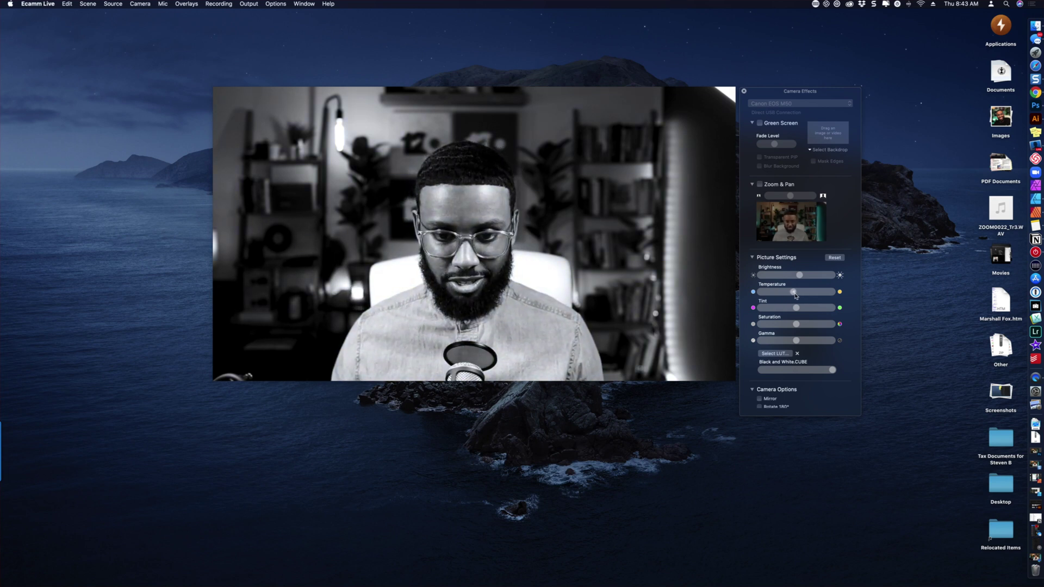
mouse_move(797, 308)
mouse_down()
mouse_move(785, 309)
mouse_move(800, 311)
mouse_move(787, 324)
mouse_move(797, 324)
mouse_up()
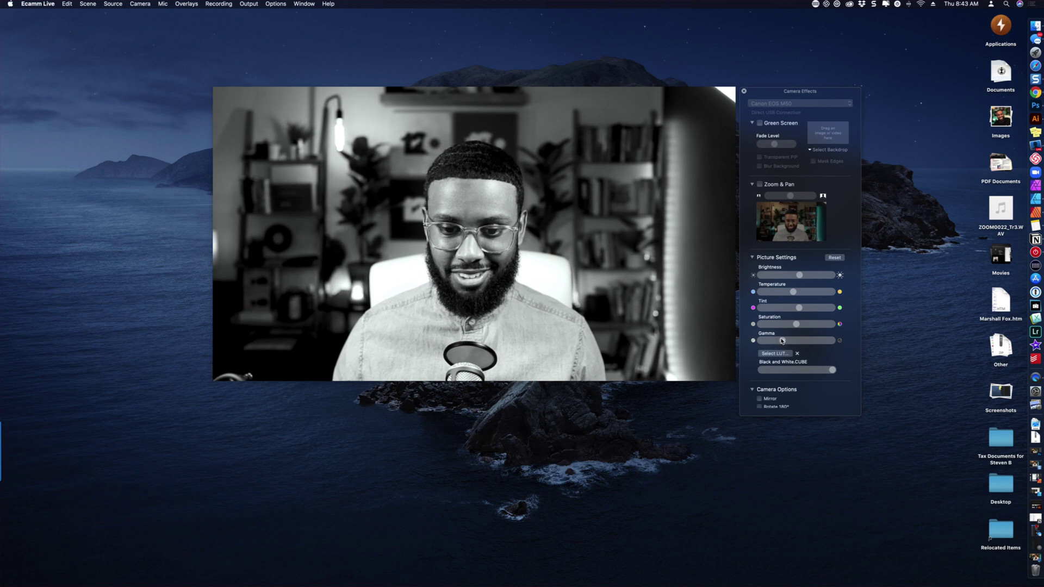
drag(799, 276, 803, 278)
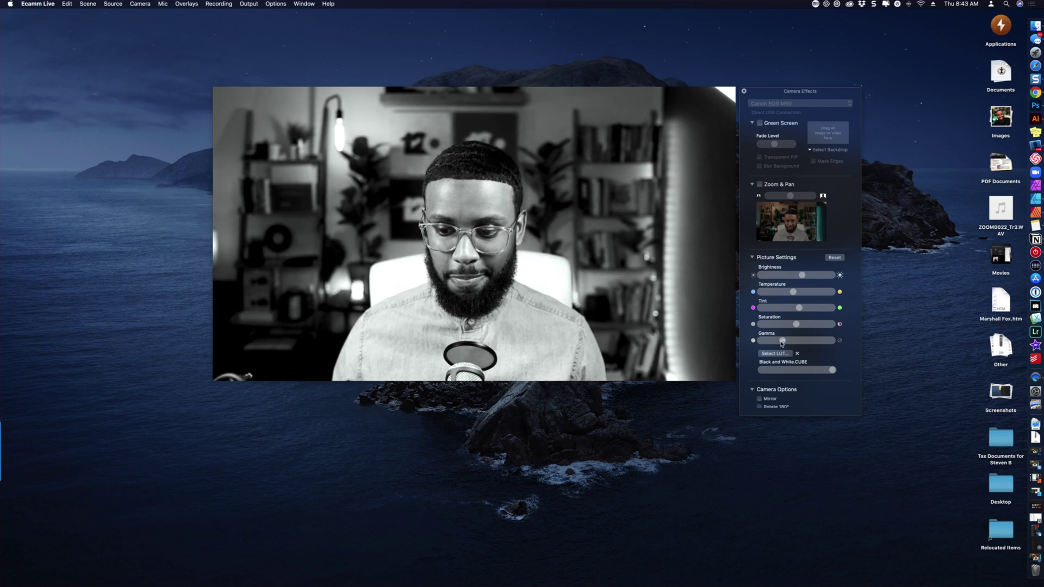
Remove the black and white LUT and load Warm Winter.CUBE in its place.
click(797, 354)
click(775, 354)
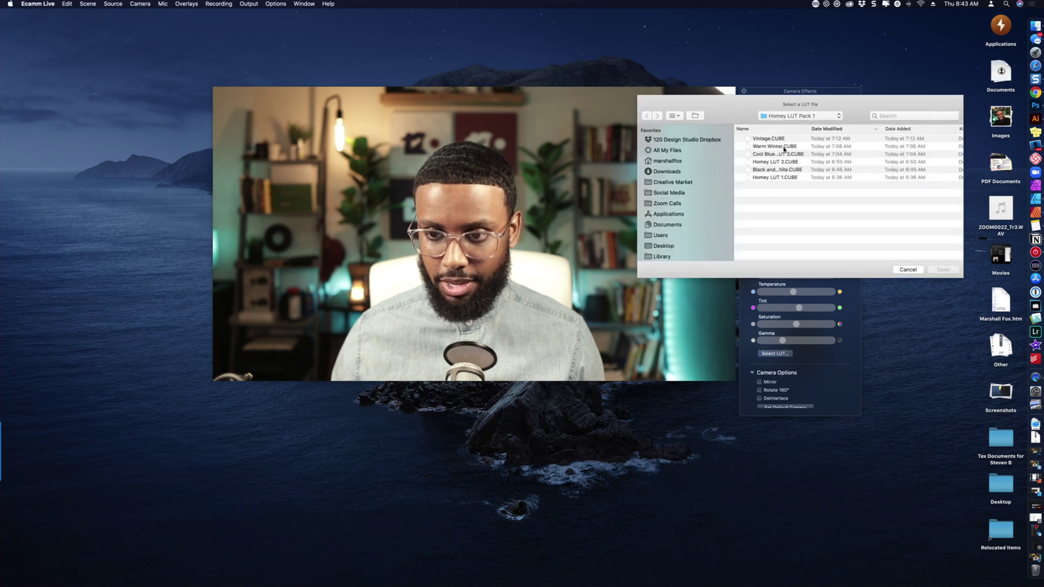
click(783, 147)
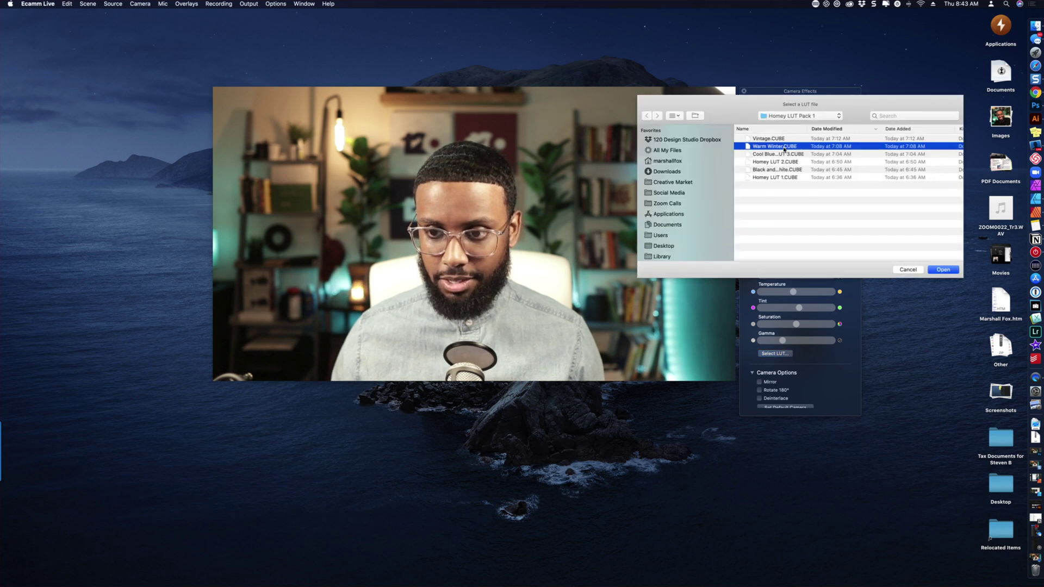
click(936, 270)
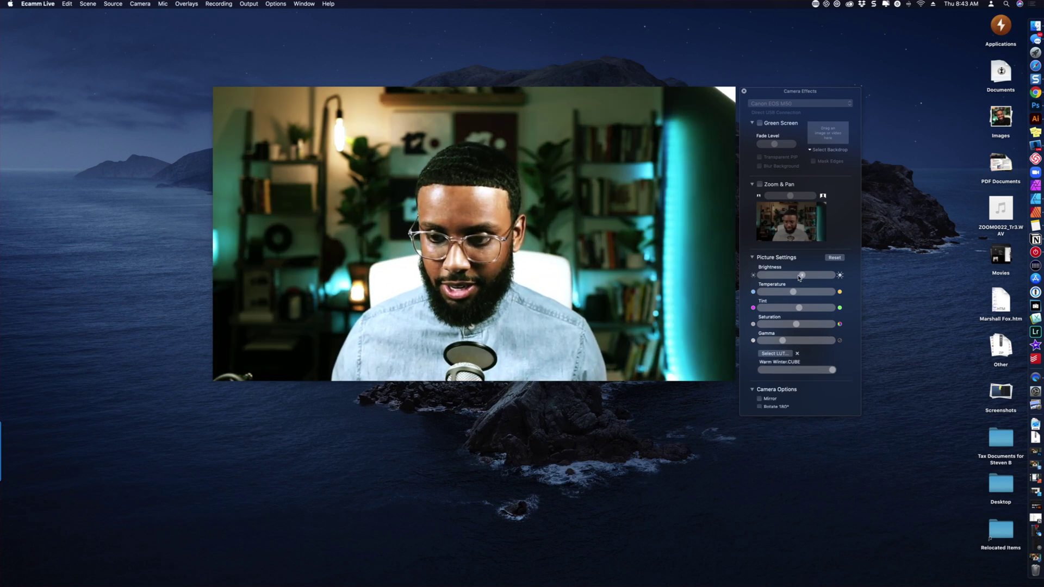
Lower Brightness slightly, bring the Warm Winter LUT's intensity to a little over half, and fine-tune the color and Gamma settings.
drag(803, 276, 801, 277)
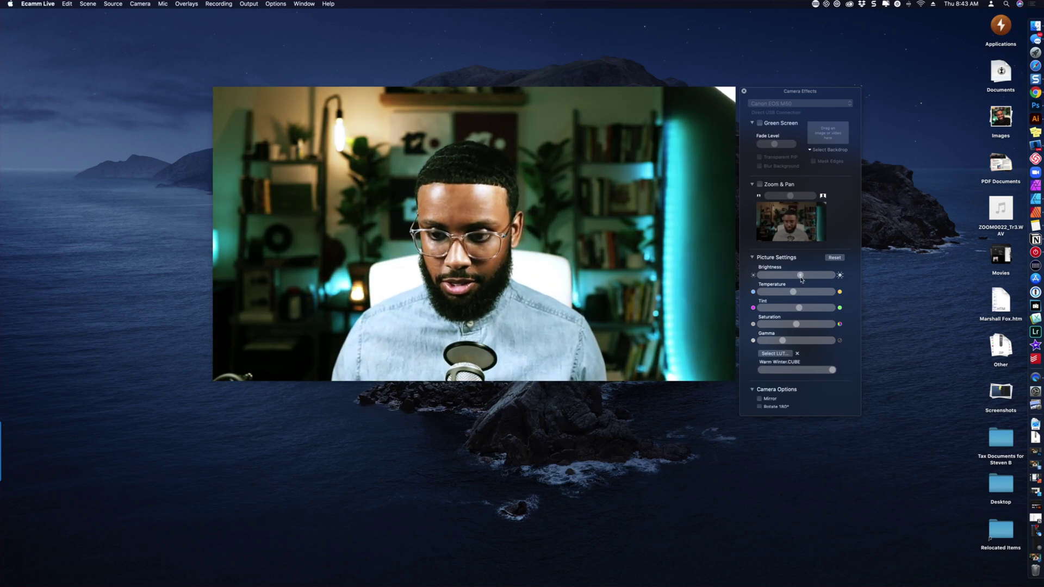
drag(832, 371, 750, 369)
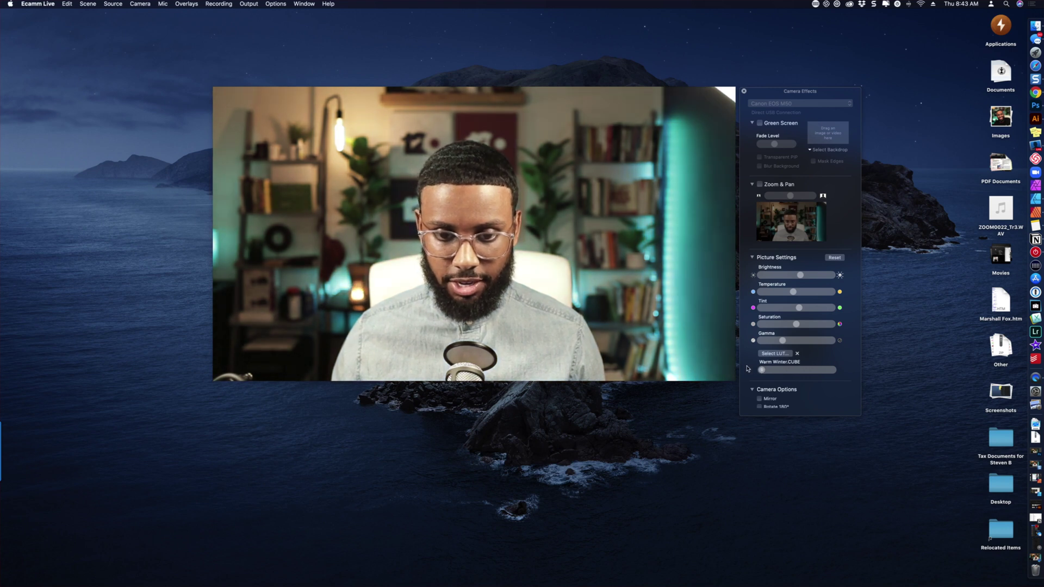
drag(756, 368, 800, 327)
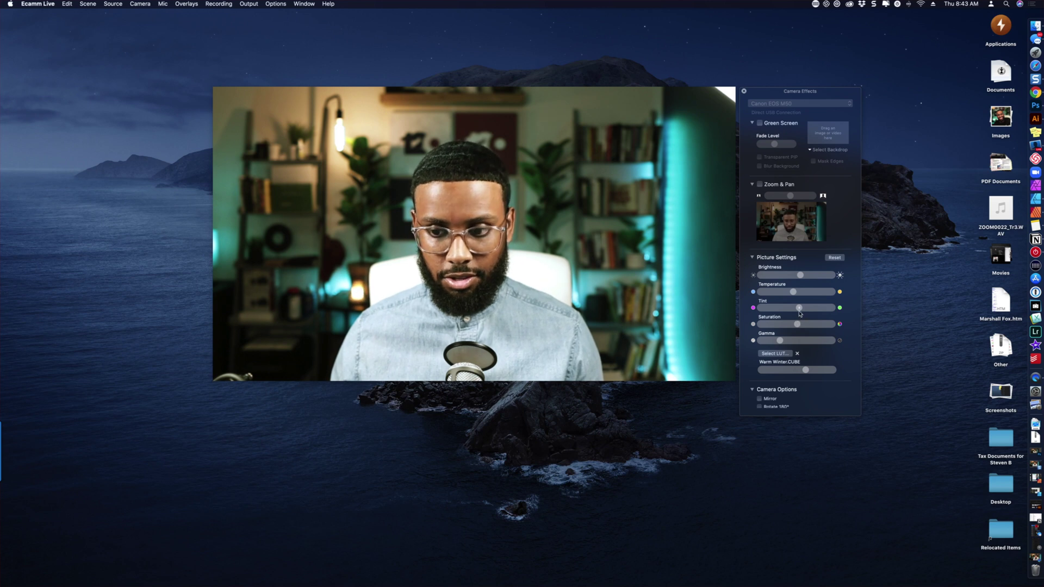
mouse_move(800, 308)
mouse_down()
mouse_move(787, 296)
mouse_move(809, 298)
mouse_move(793, 278)
mouse_move(805, 293)
mouse_up()
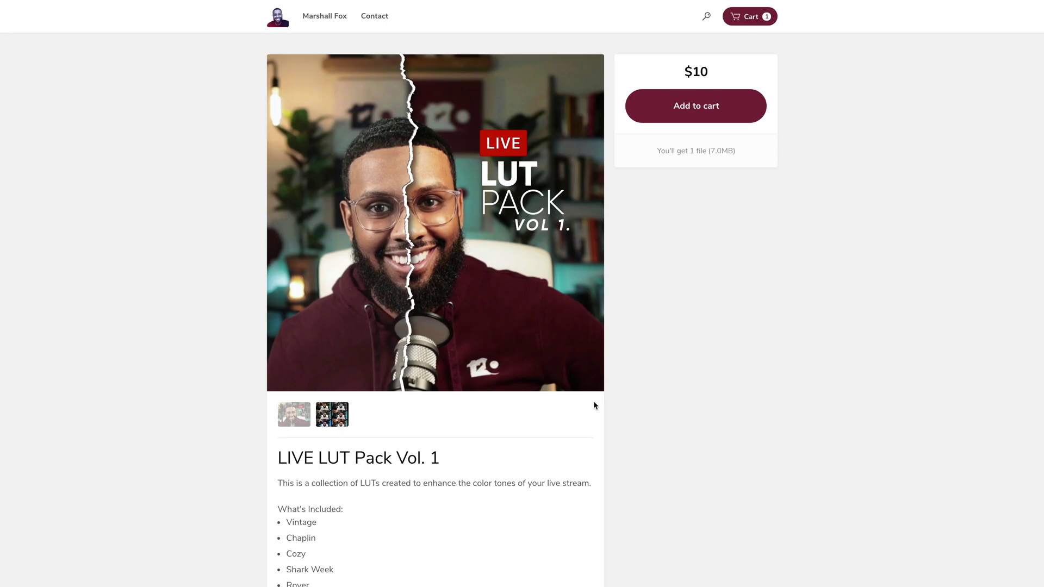
On the LIVE LUT Pack Vol. 1 product page in the browser, view the second preview image with the LUT samples.
click(589, 239)
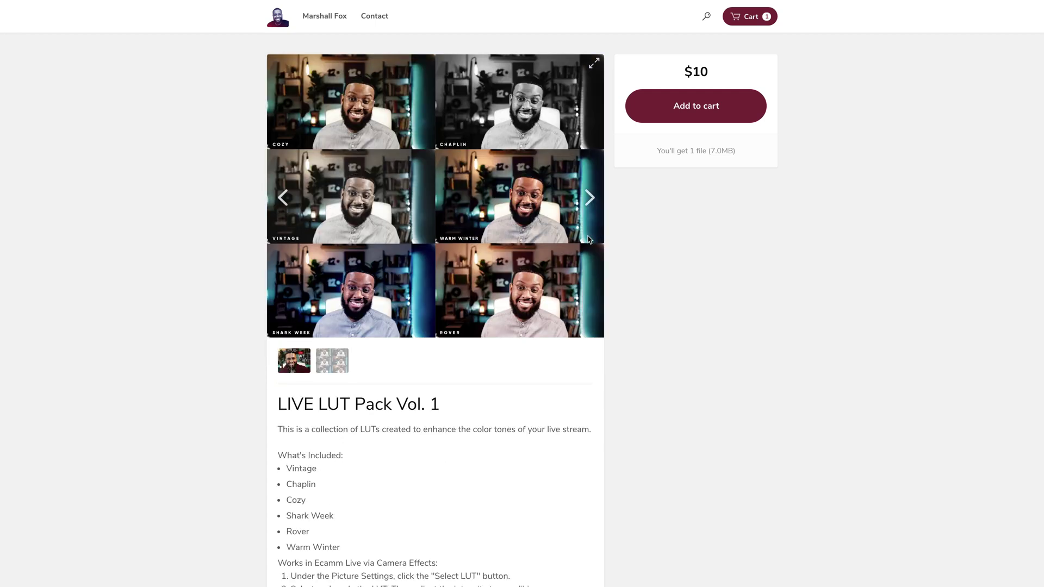